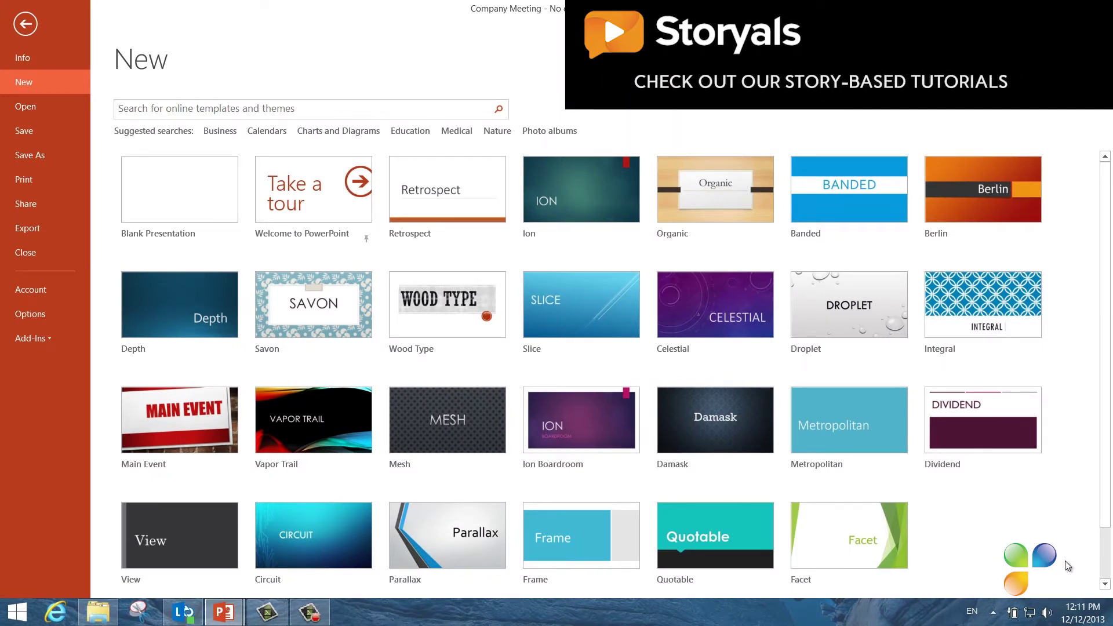
- Preview the Ion design in its purple and orange variants across sample slides, then dismiss it unapplied
left_click(551, 187)
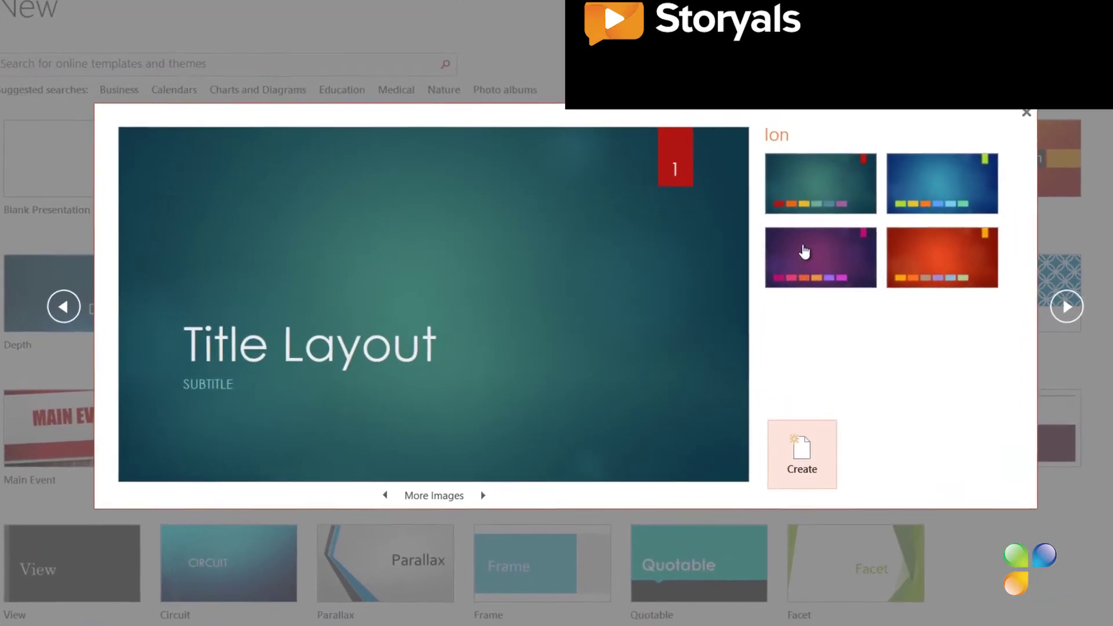
left_click(821, 256)
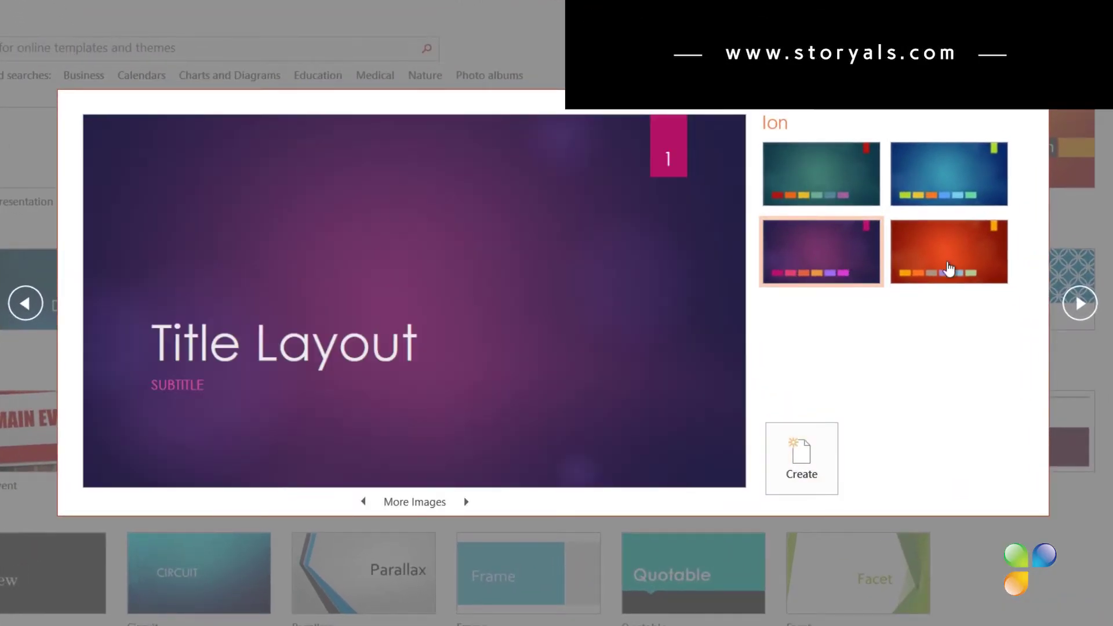
left_click(950, 268)
left_click(466, 503)
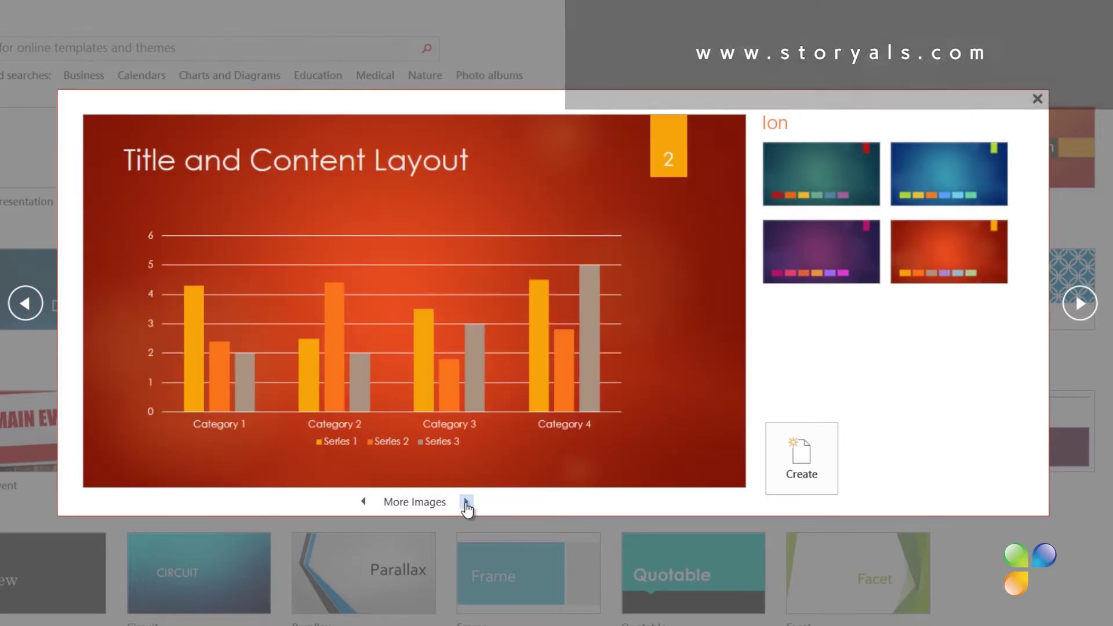
left_click(466, 503)
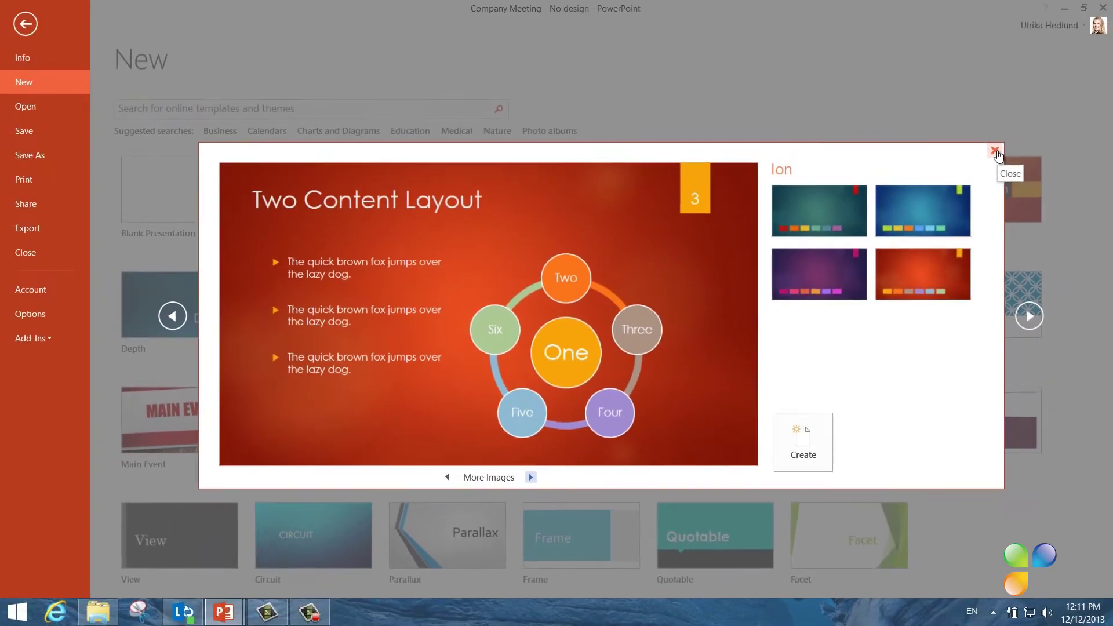
left_click(996, 153)
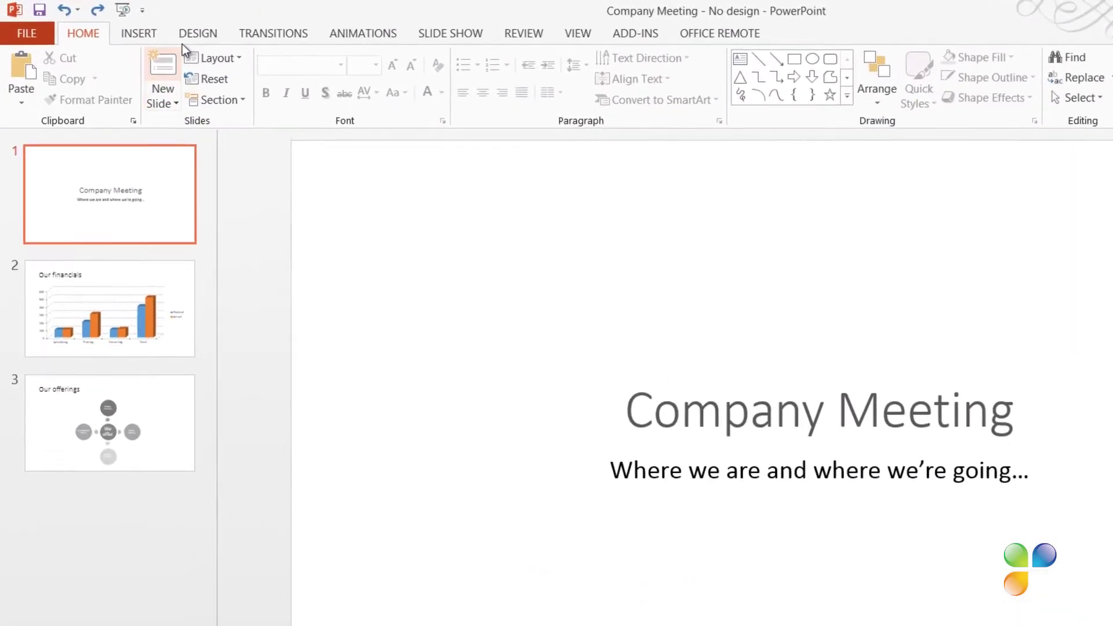
- Switch to Slide Master view and review the Slide Size choices without changing them
left_click(157, 25)
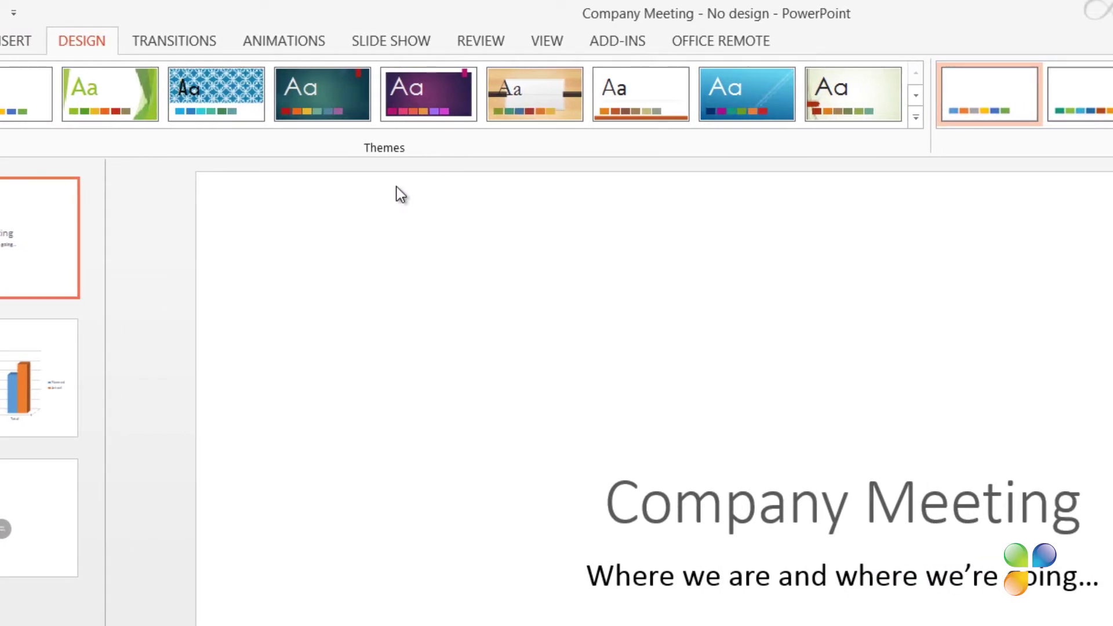
left_click(548, 41)
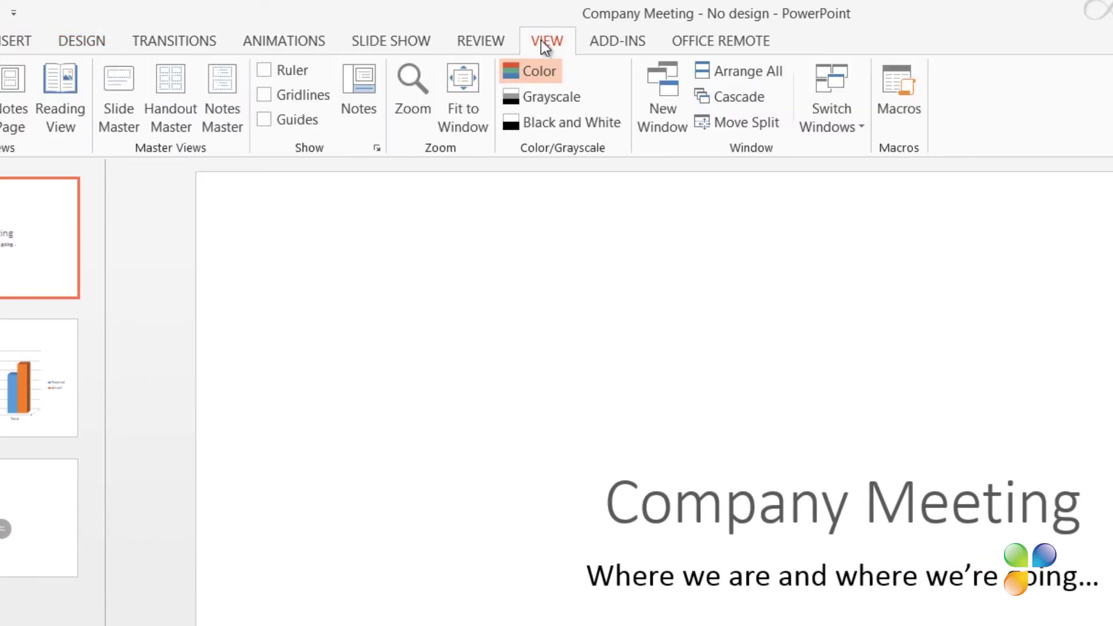
left_click(119, 100)
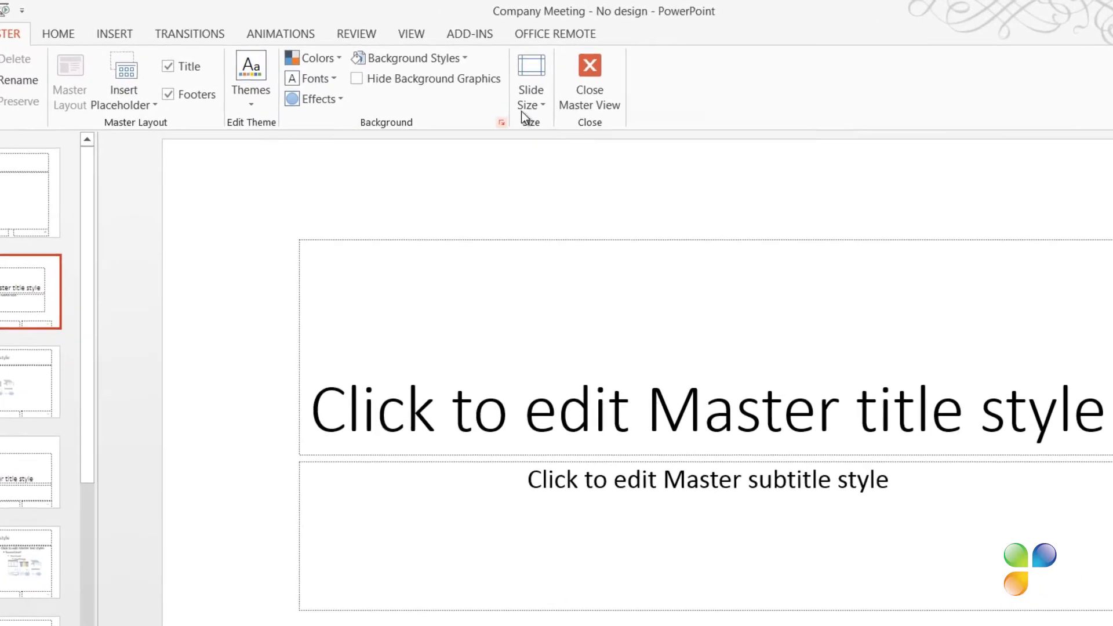
left_click(502, 81)
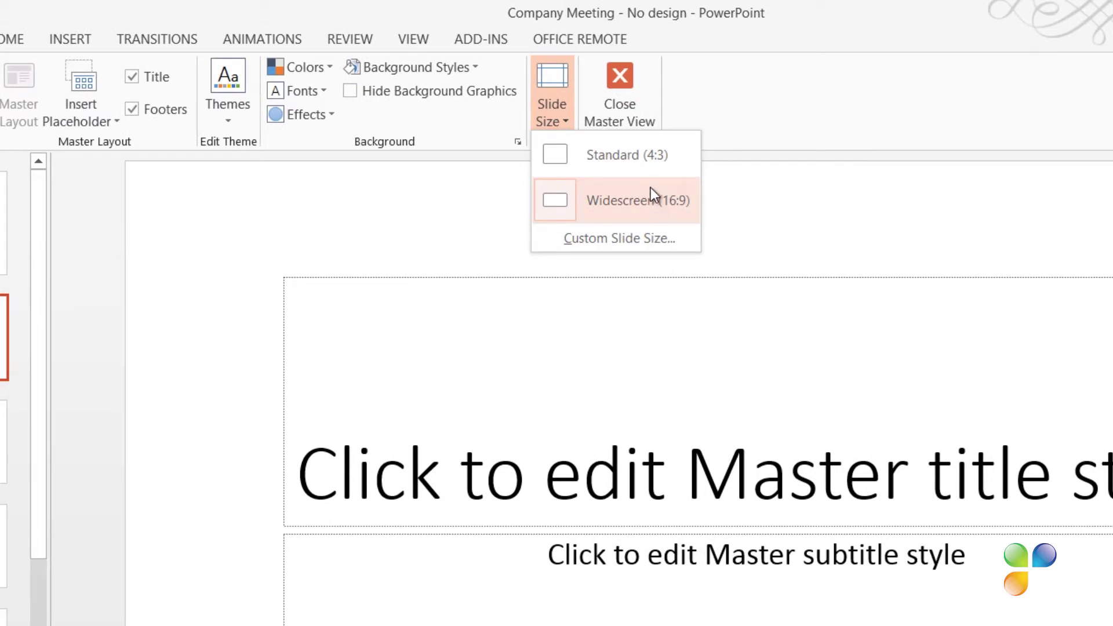
key("Escape")
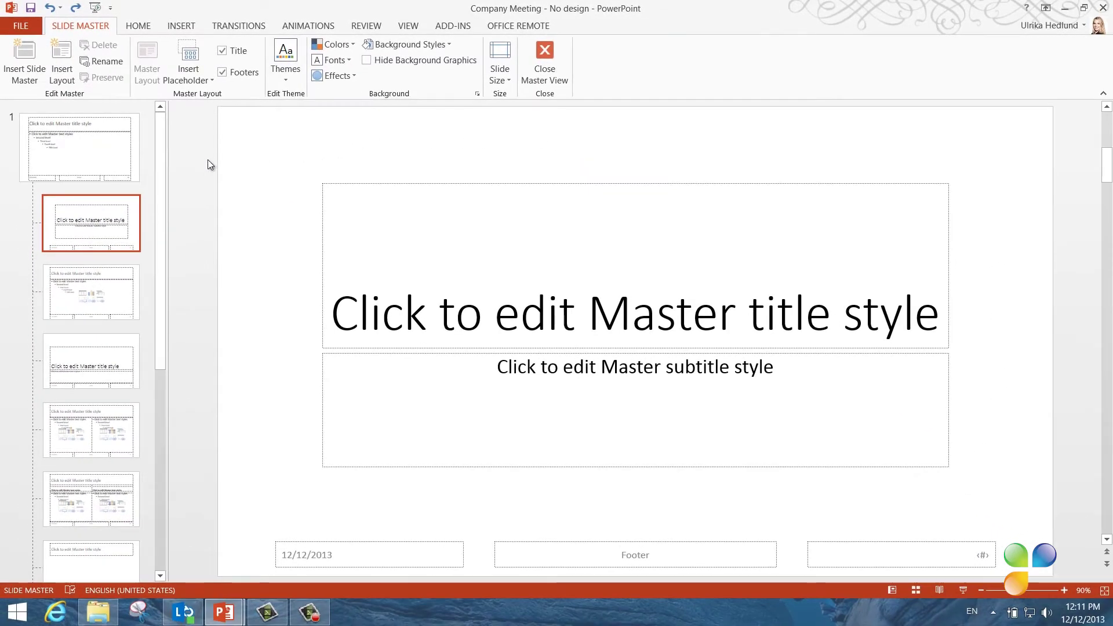
- Insert the 'Flower only' logo picture on the parent master and move it to the top-right corner
left_click(85, 159)
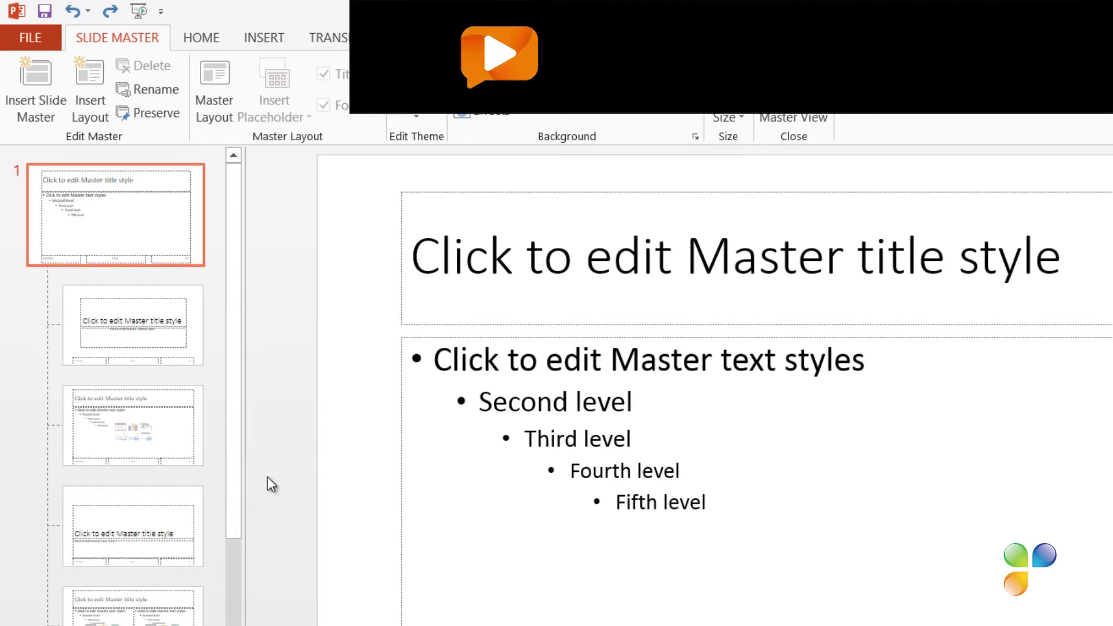
left_click(270, 39)
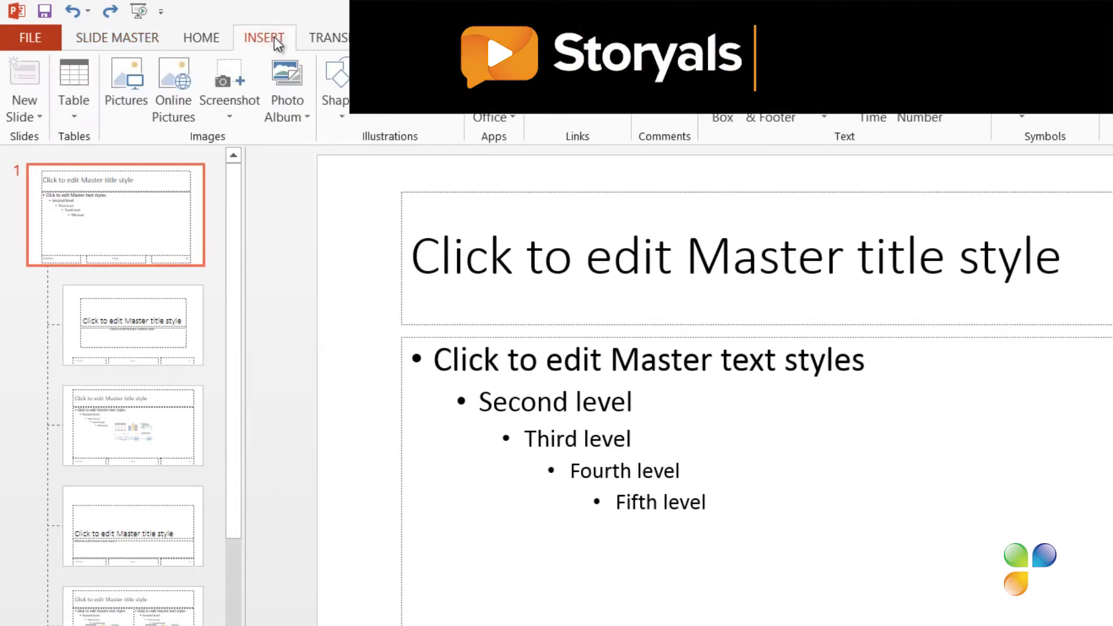
left_click(127, 103)
left_click(401, 276)
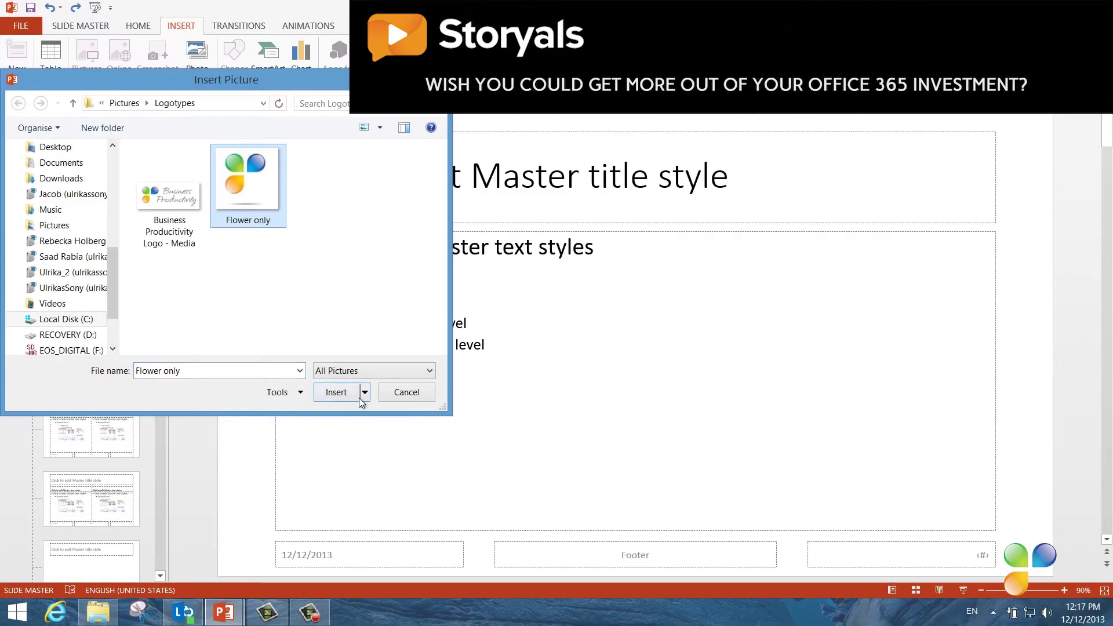
left_click(353, 395)
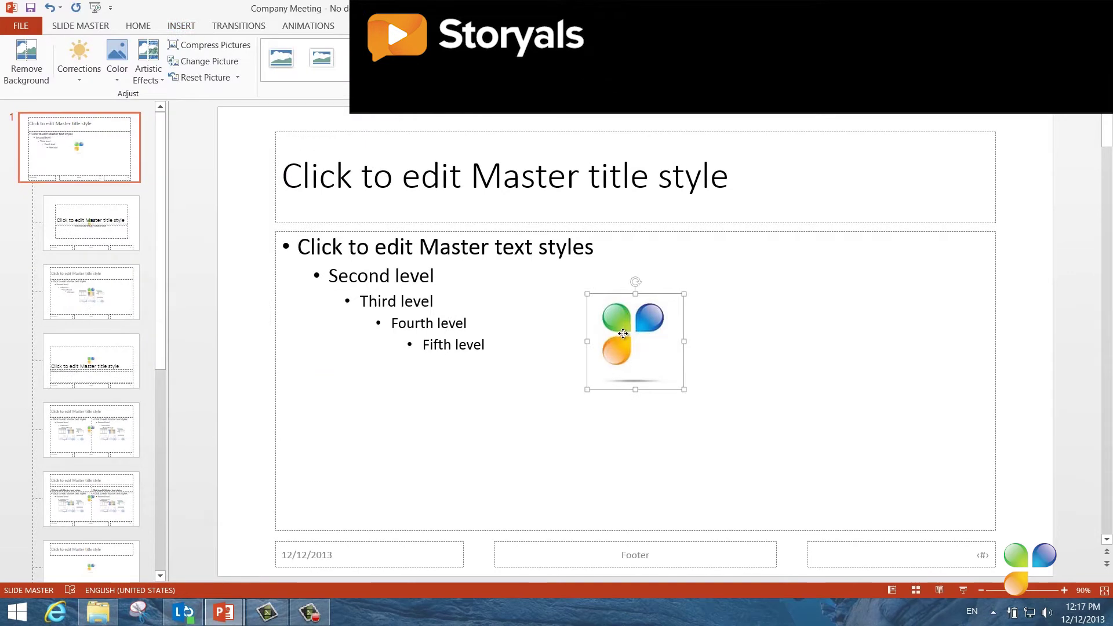
left_click_drag(753, 304, 982, 152)
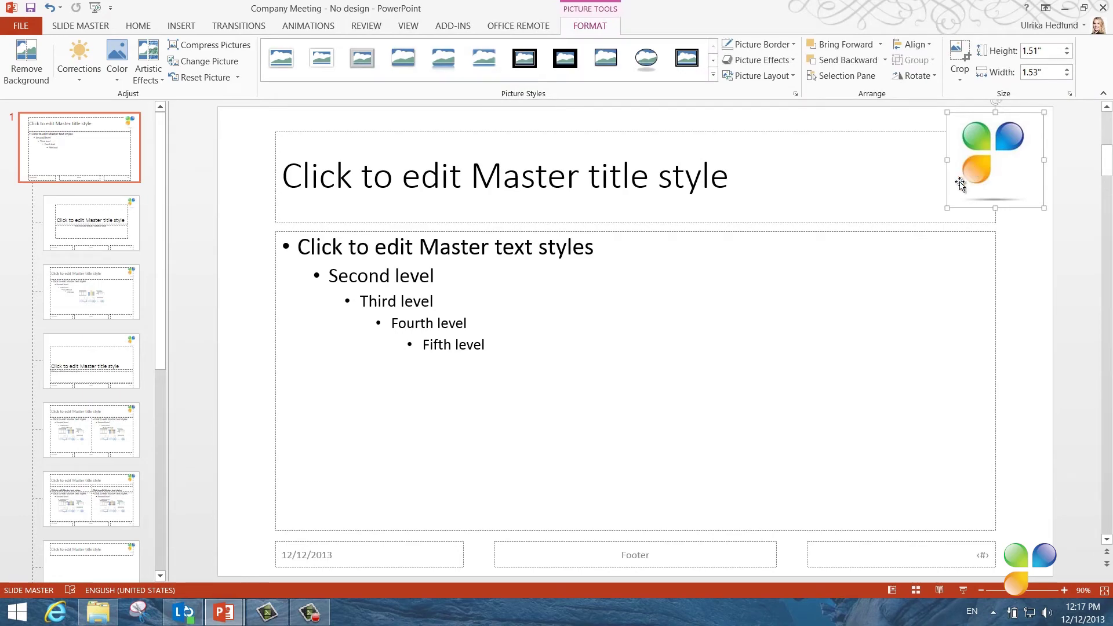
- Draw an outline-free rectangle banner across the top of the slide master
left_click(192, 28)
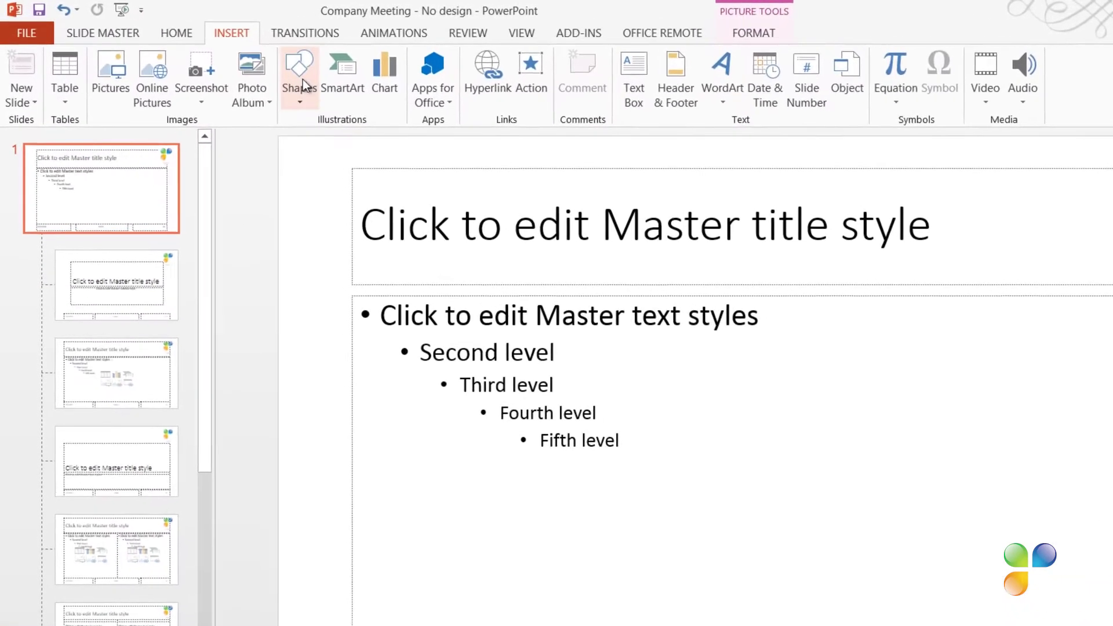
left_click(355, 96)
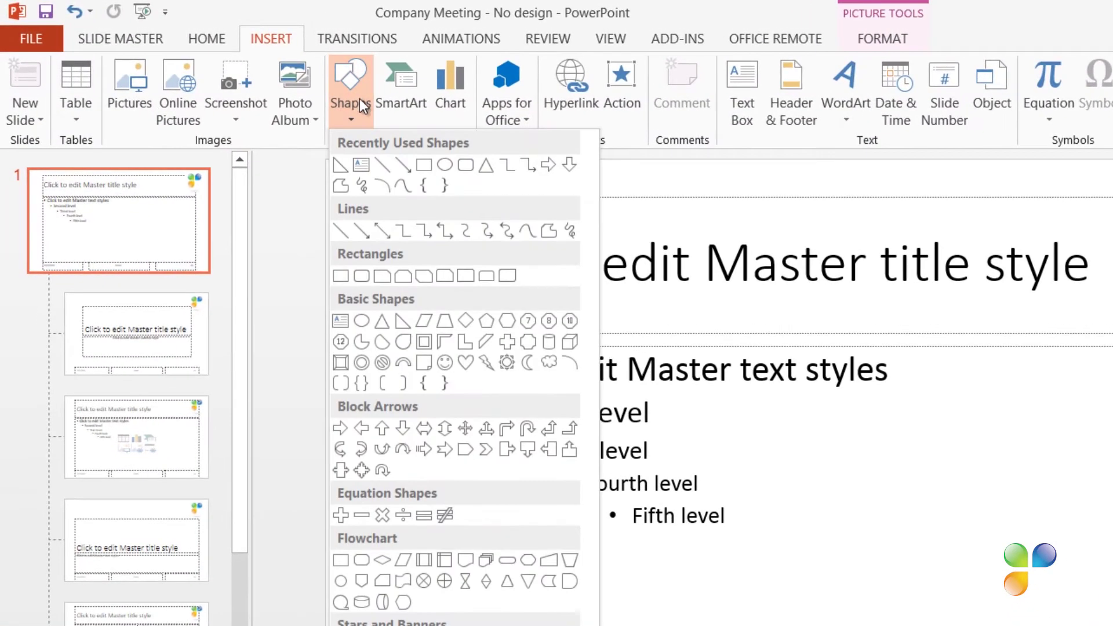
left_click(420, 168)
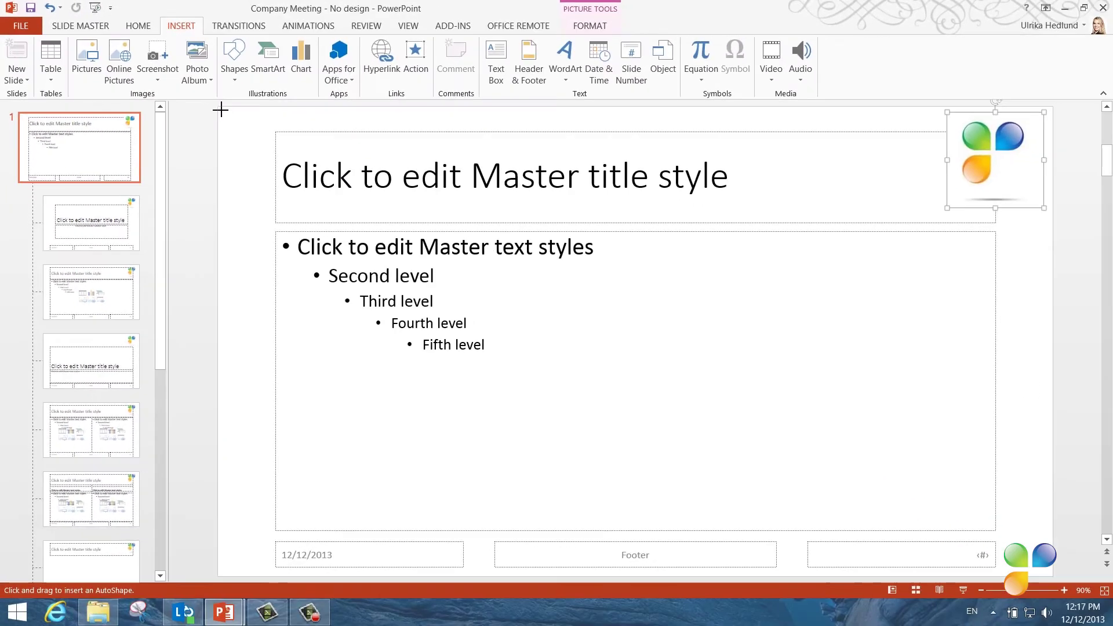
mouse_move(220, 110)
left_mouse_down()
mouse_move(785, 176)
mouse_move(860, 189)
mouse_move(859, 200)
left_mouse_up()
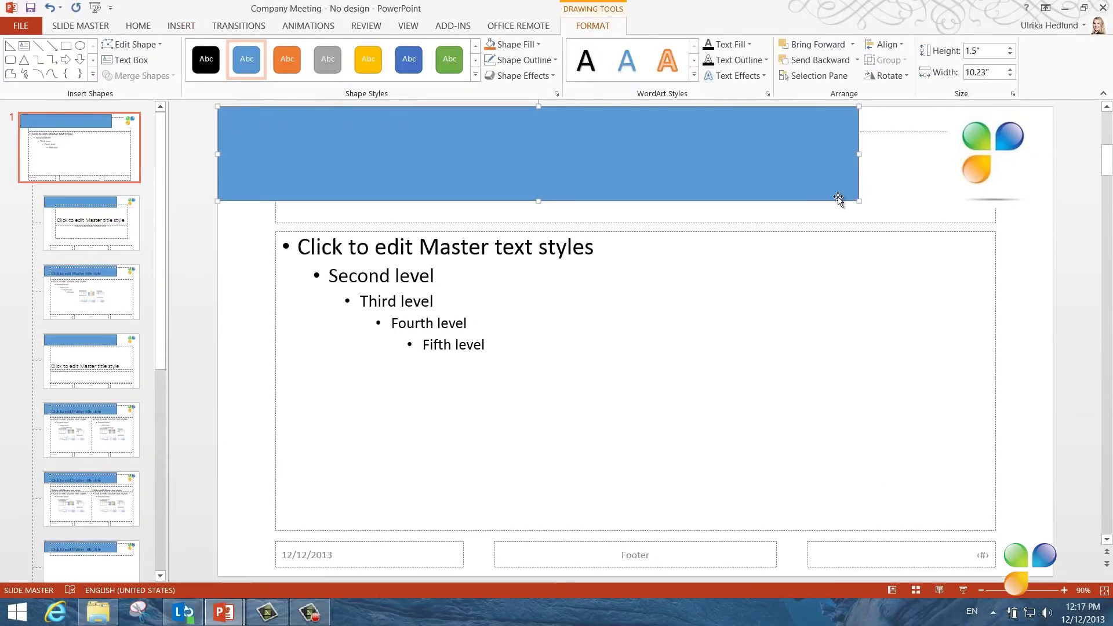
left_click(533, 60)
left_click(538, 180)
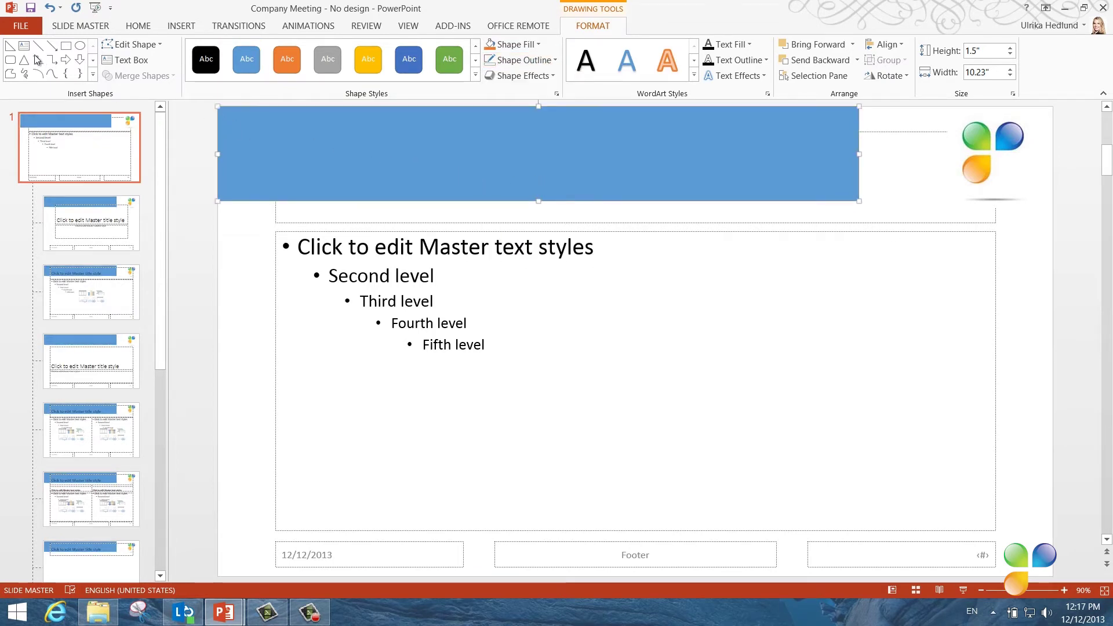
- Add an outline-free right triangle, flipped vertically, snug against the banner's right end
left_click(10, 46)
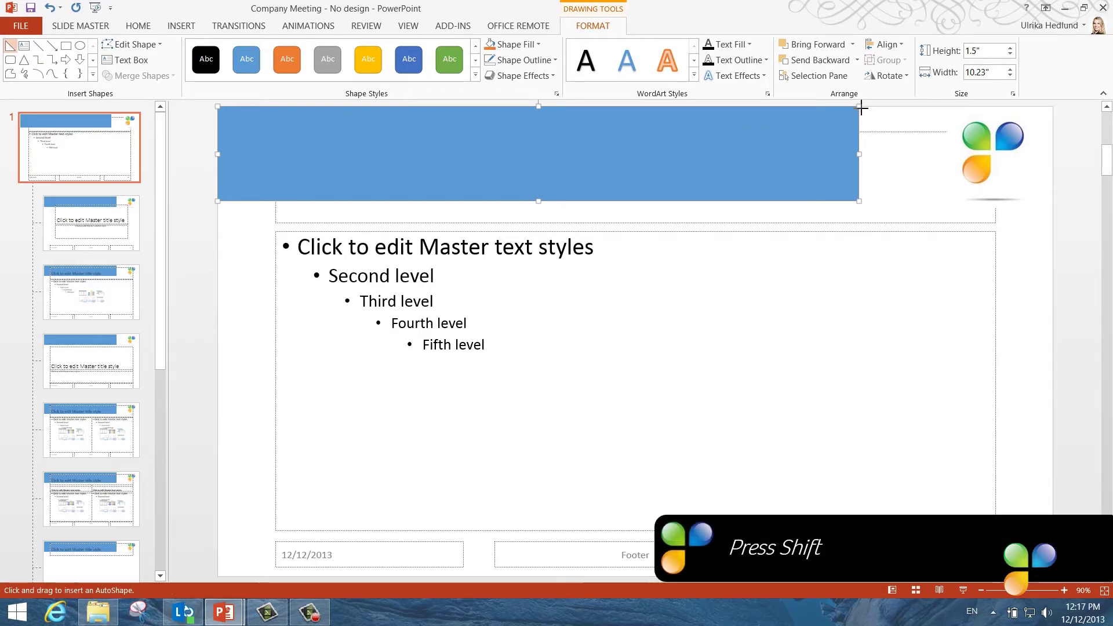
left_click_drag(861, 108, 927, 203)
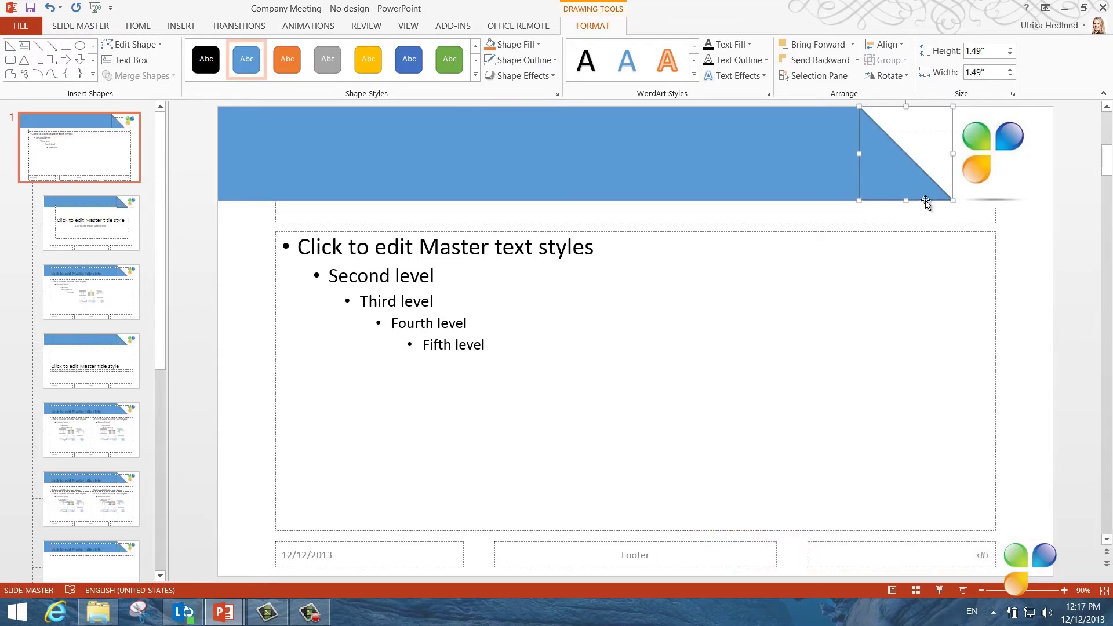
left_click(542, 61)
left_click(542, 186)
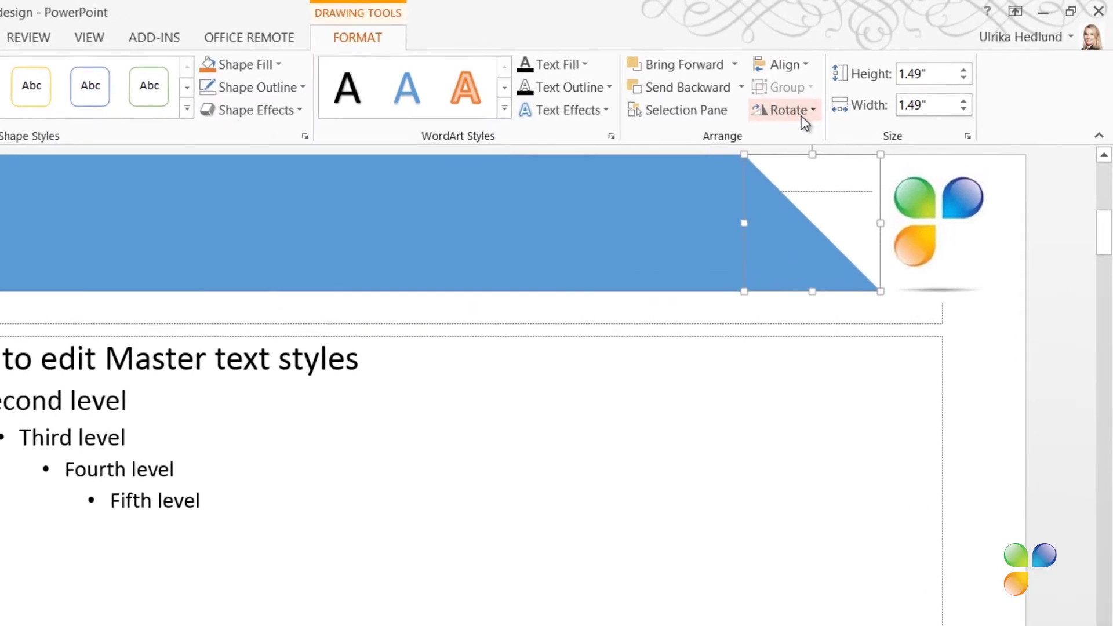
left_click(894, 77)
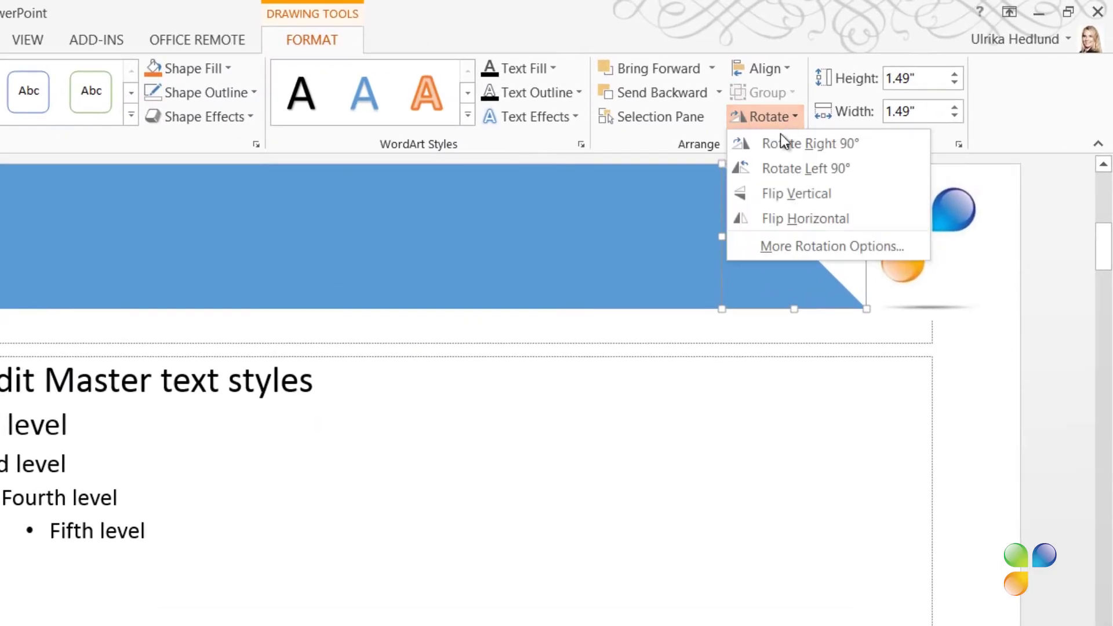
left_click(789, 194)
left_click_drag(768, 220, 763, 217)
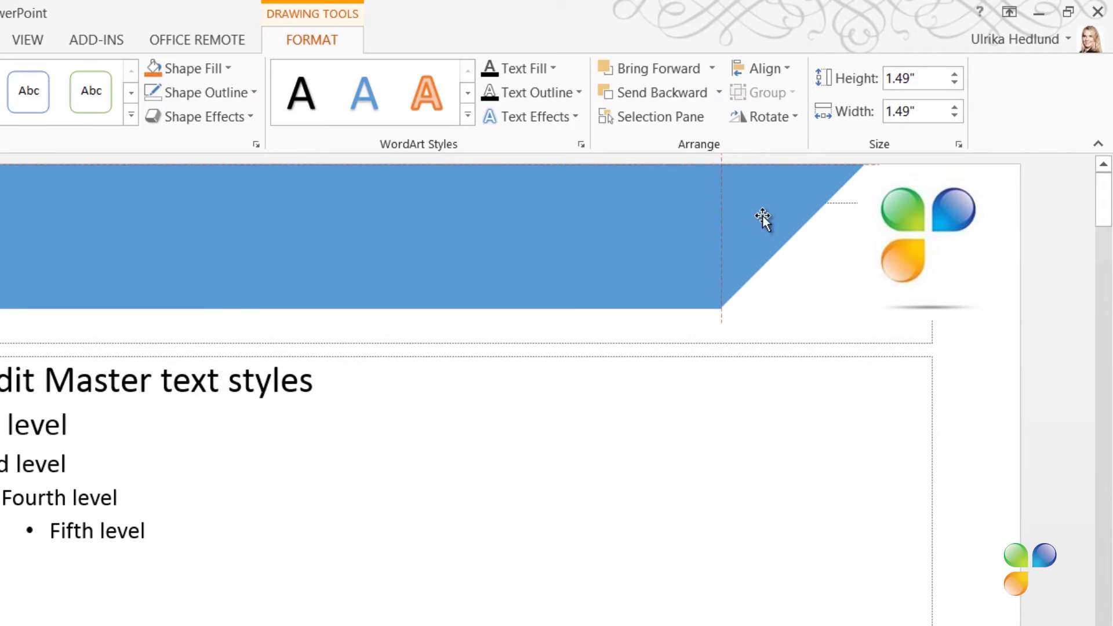
left_click_drag(763, 215, 763, 216)
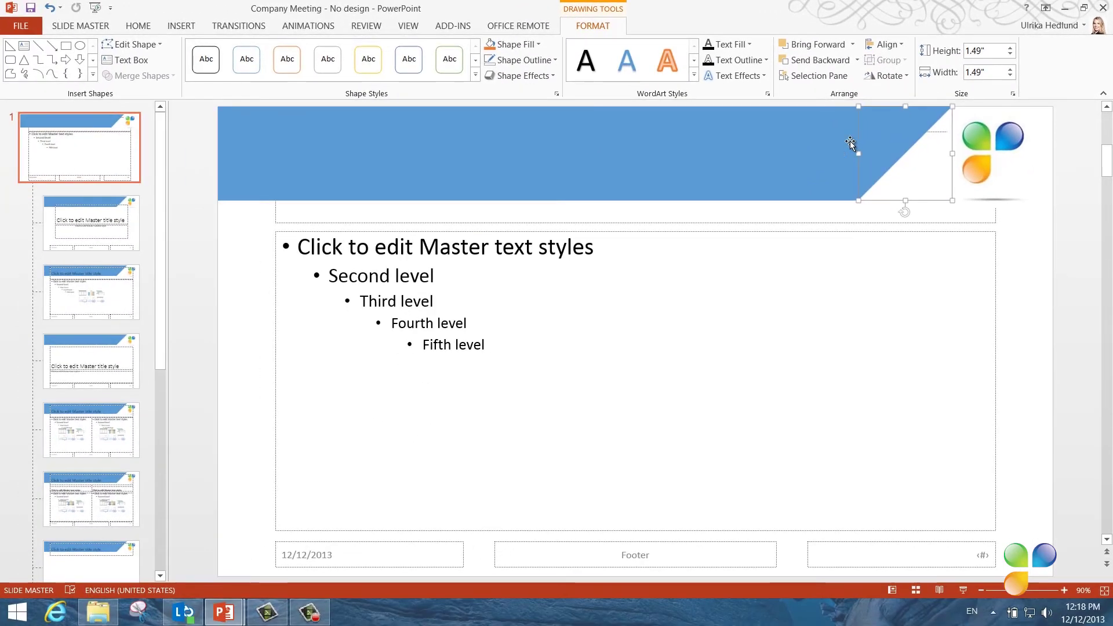
- Merge the rectangle and triangle into one banner with Merge Shapes > Union
left_click(831, 144, "shift")
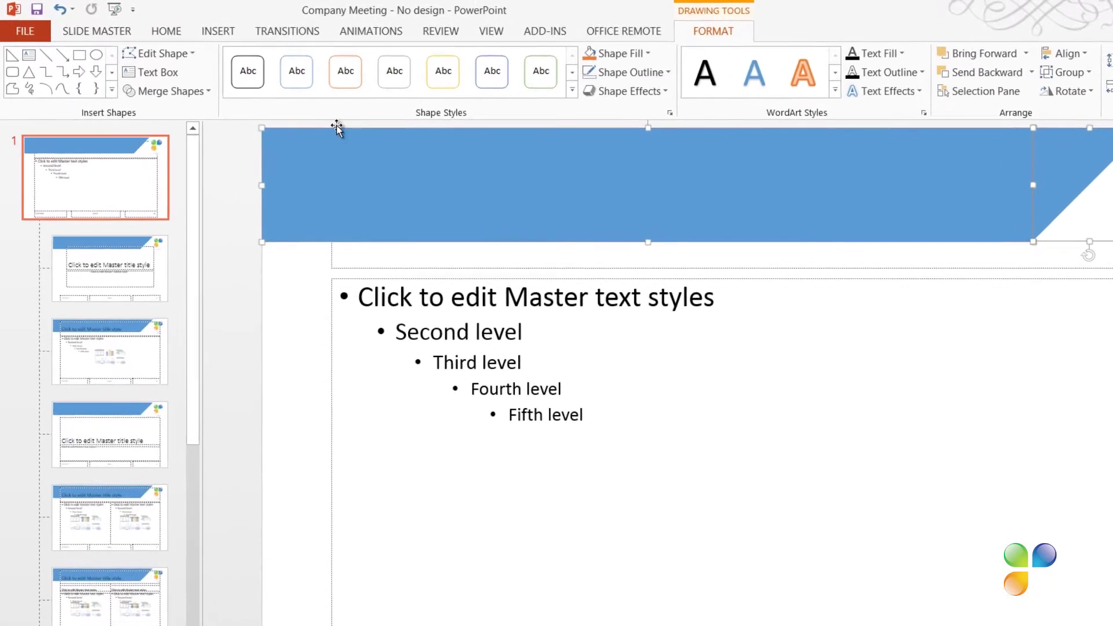
left_click(248, 130)
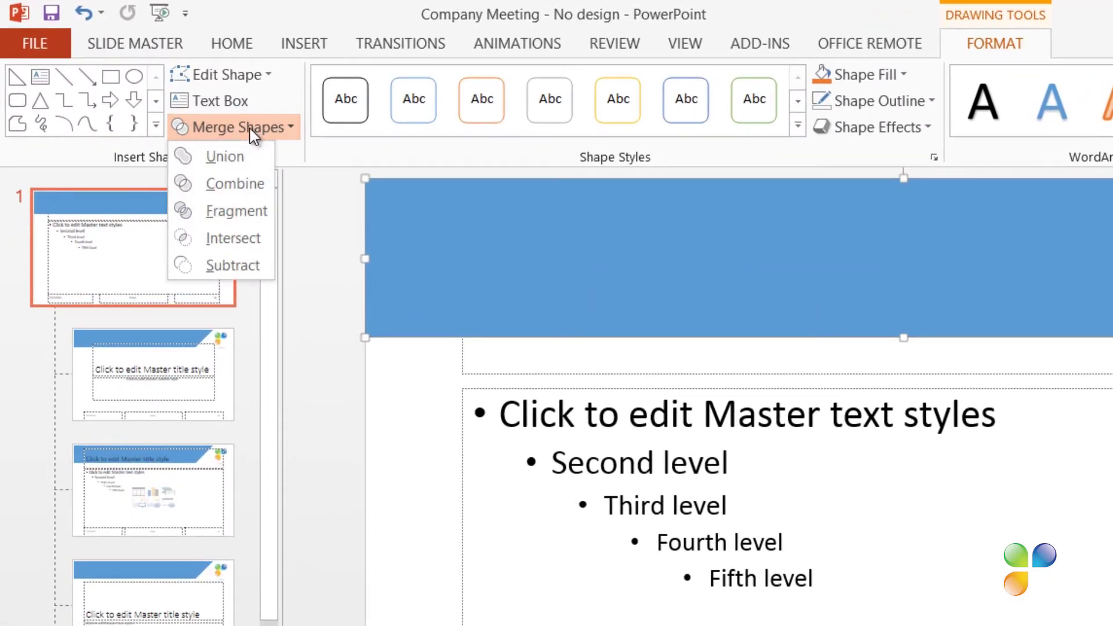
left_click(226, 165)
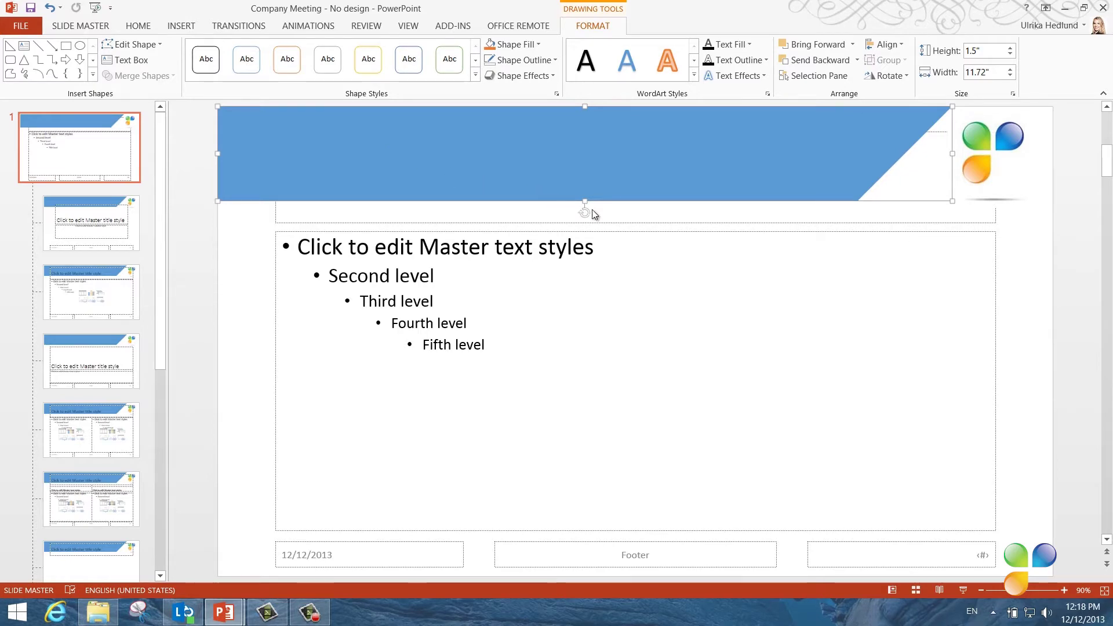
- Give the banner a gradient fill in Format Shape, trimmed to three stops with the middle one at halfway
right_click(623, 149)
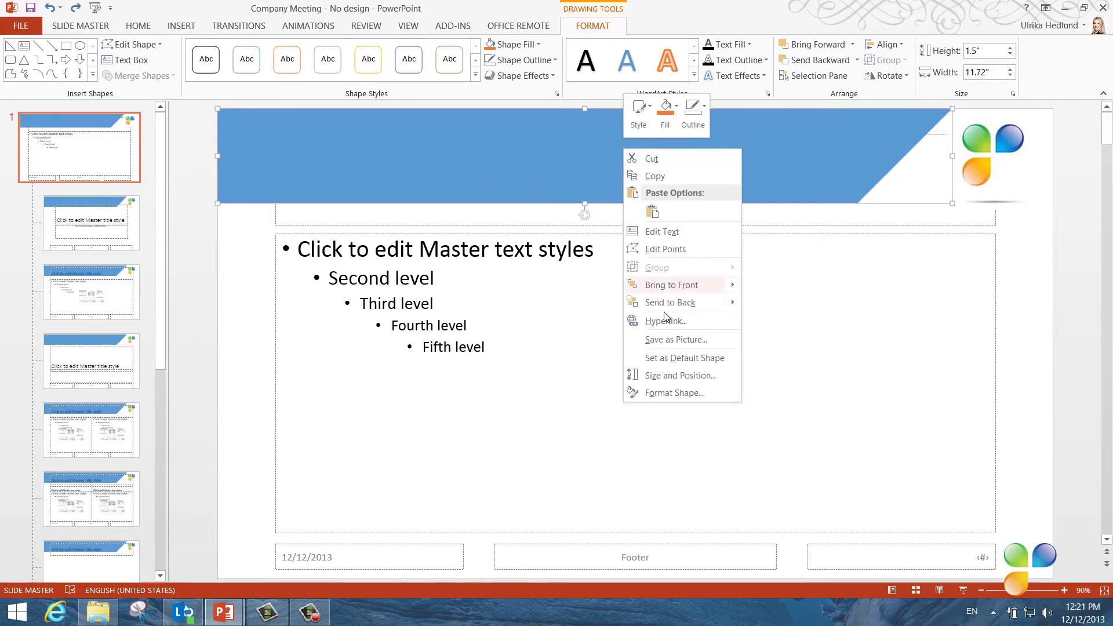
left_click(675, 395)
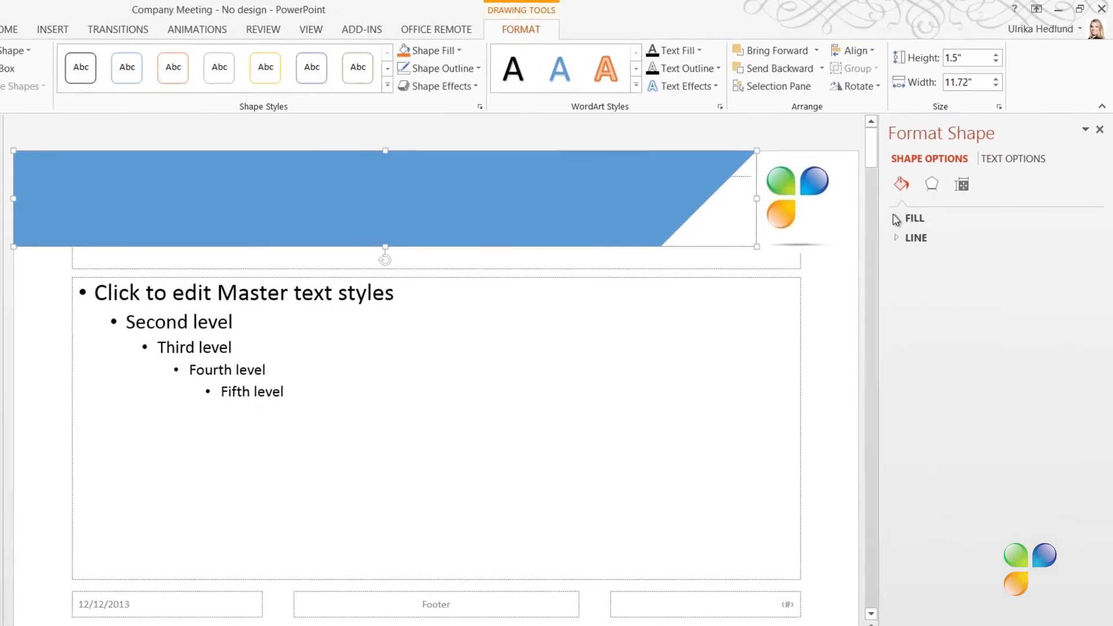
left_click(923, 192)
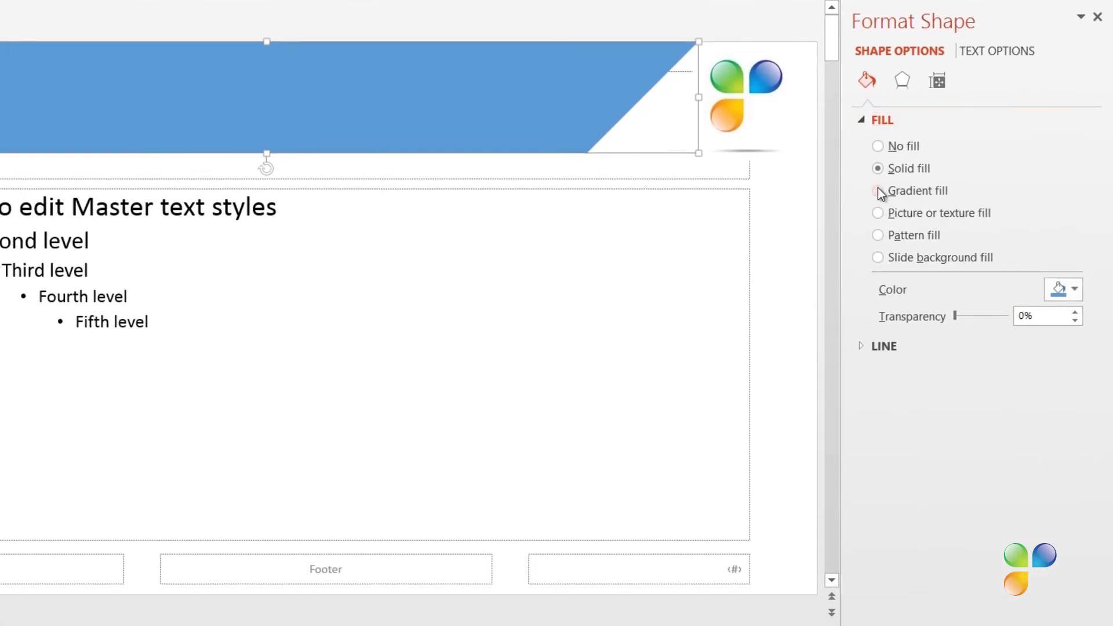
left_click(878, 190)
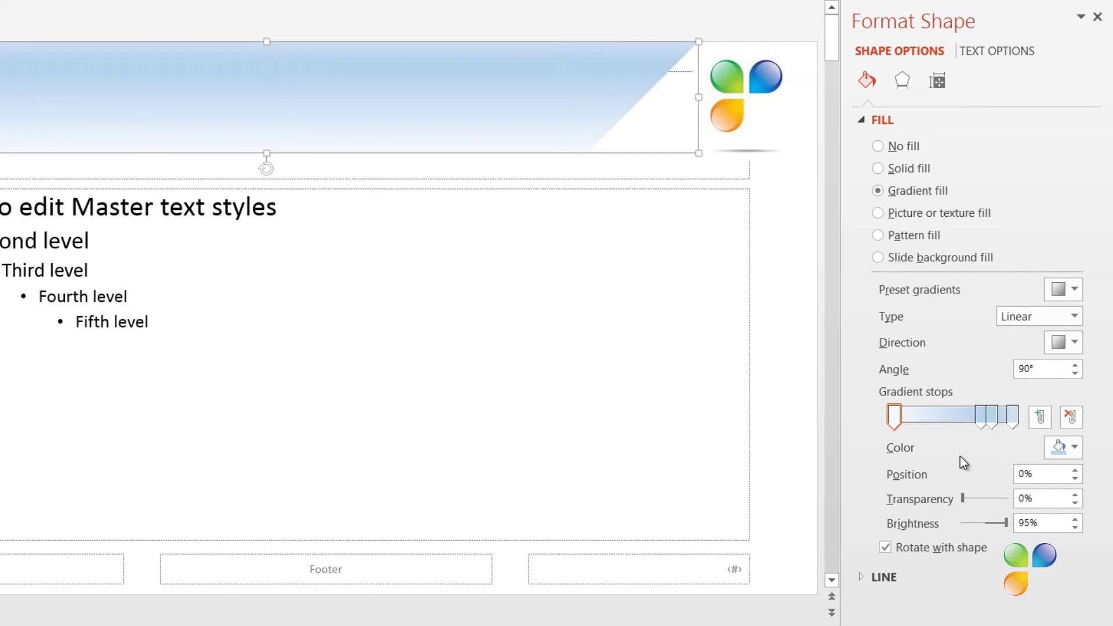
left_click(982, 416)
left_click(1075, 427)
left_click(1075, 427)
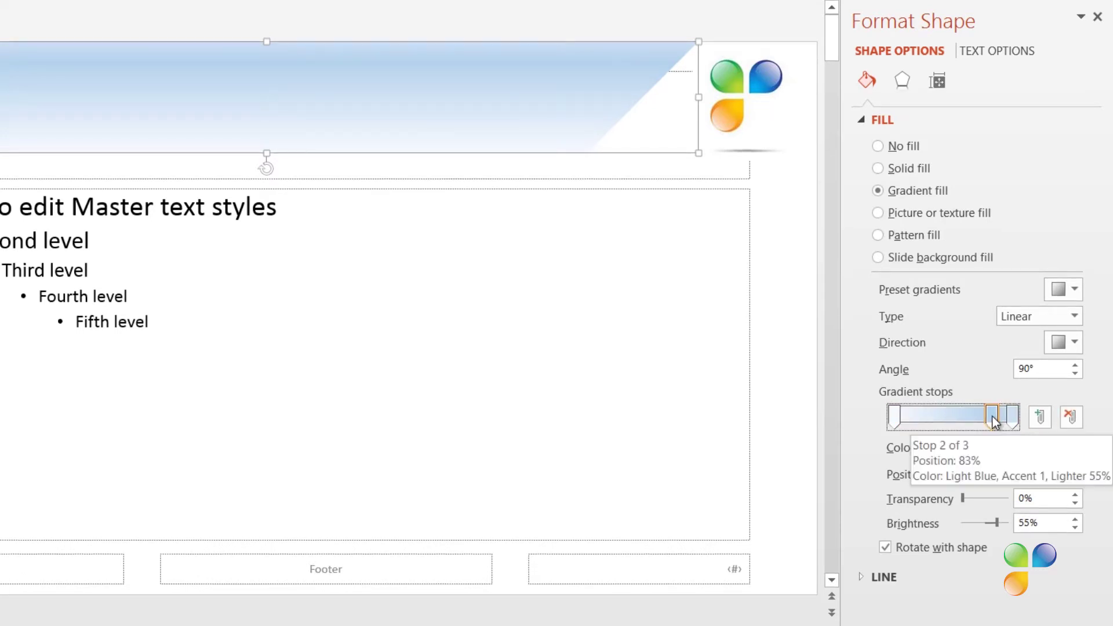
left_click_drag(992, 416, 956, 425)
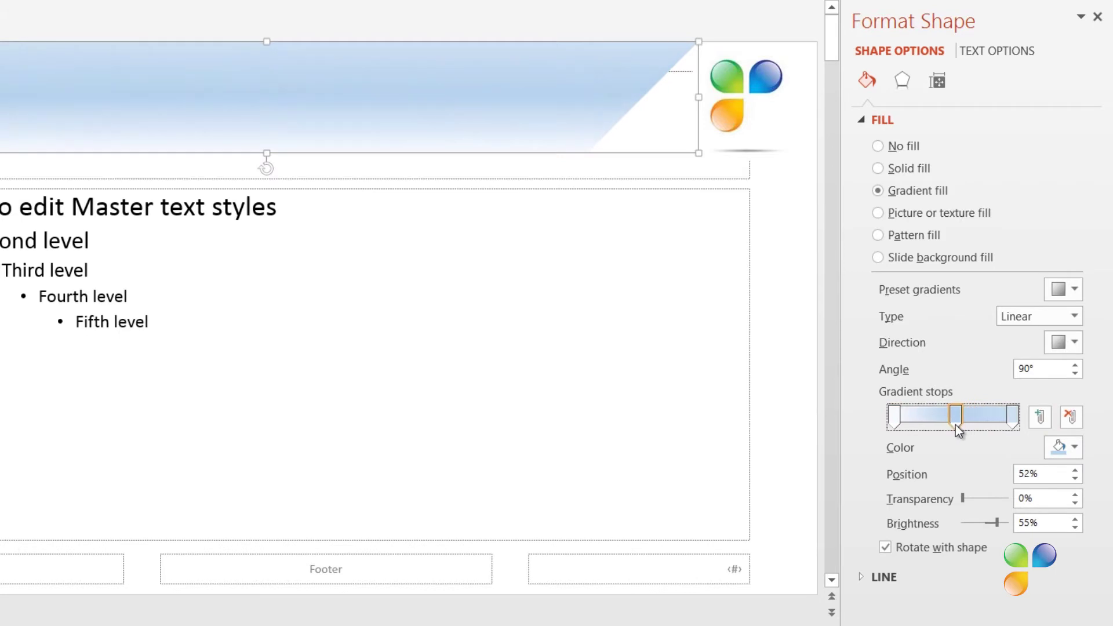
- Color the last and middle gradient stops orange, sampled from the logo with the Eyedropper
left_click(1014, 421)
left_click(1077, 448)
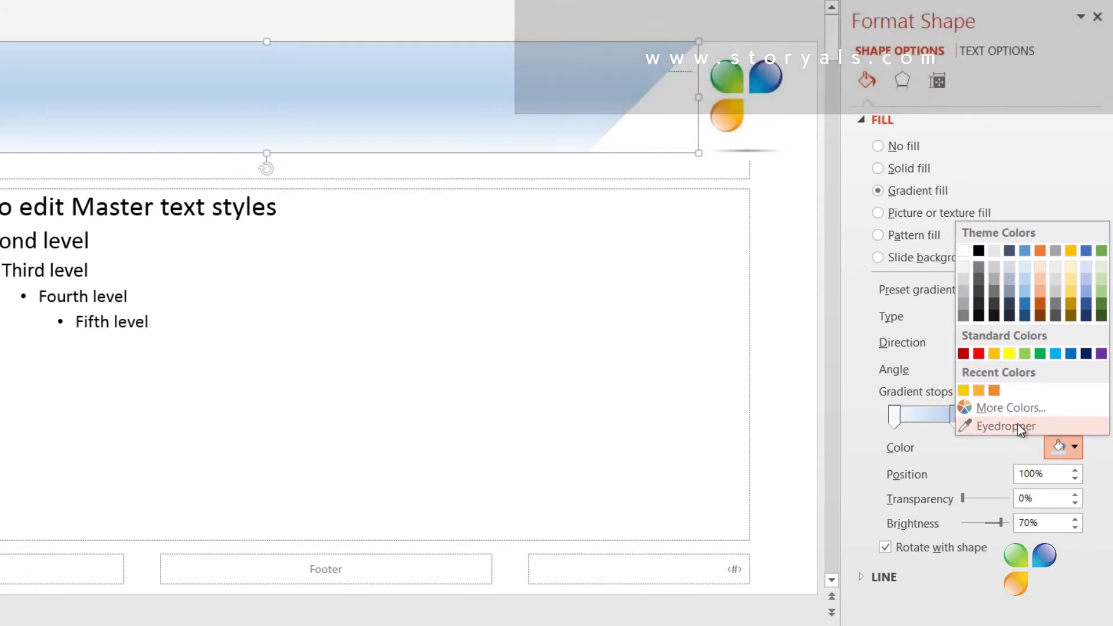
left_click(1018, 425)
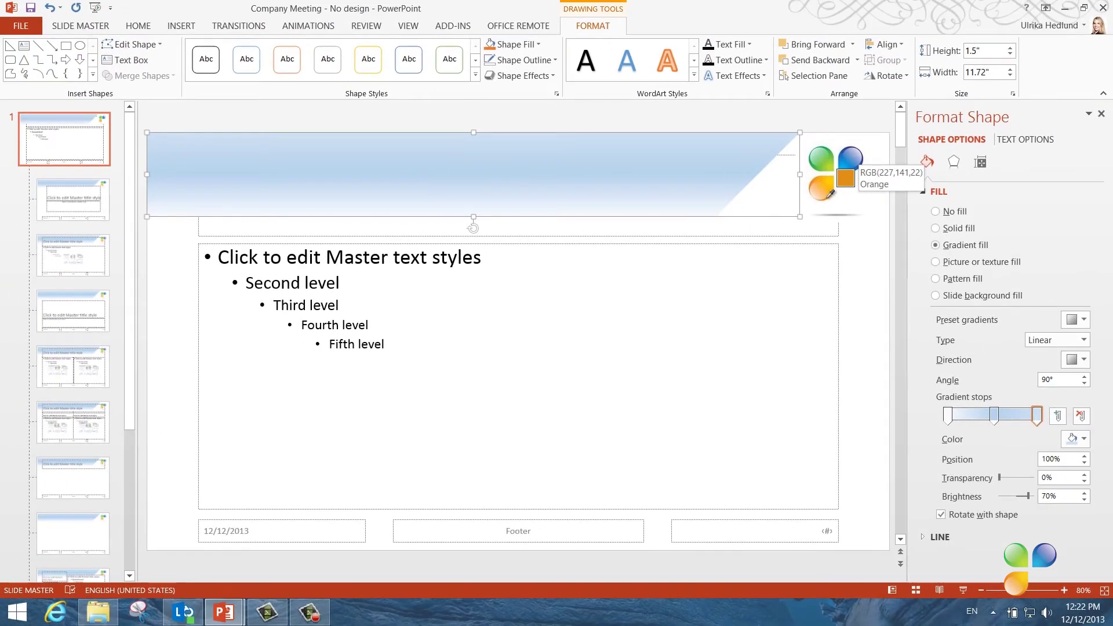
left_click(837, 181)
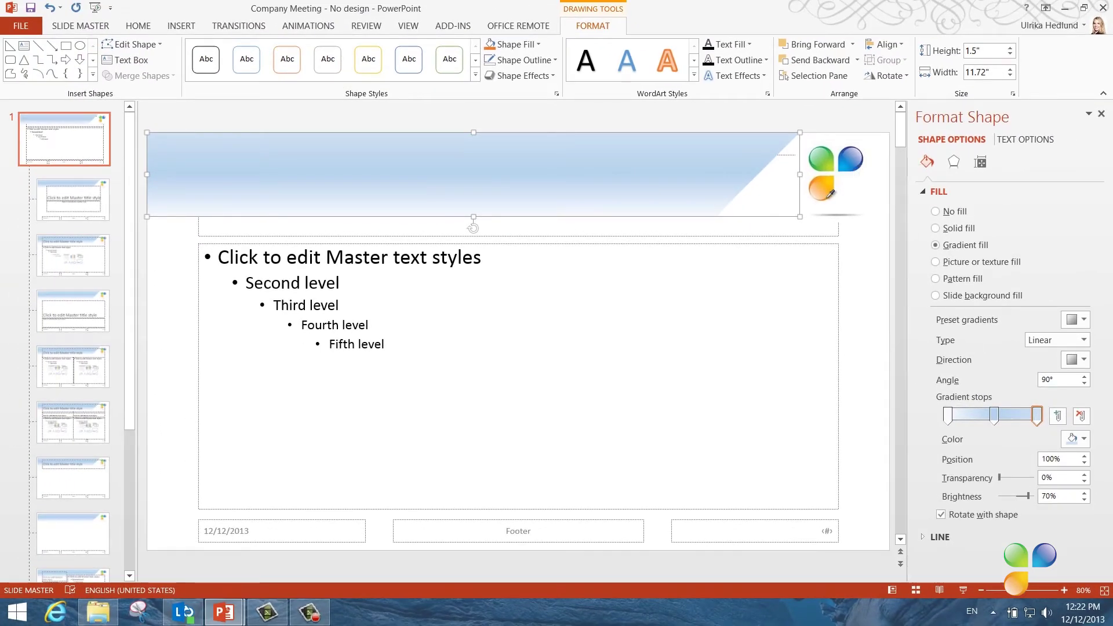
left_click(995, 418)
left_click(1077, 439)
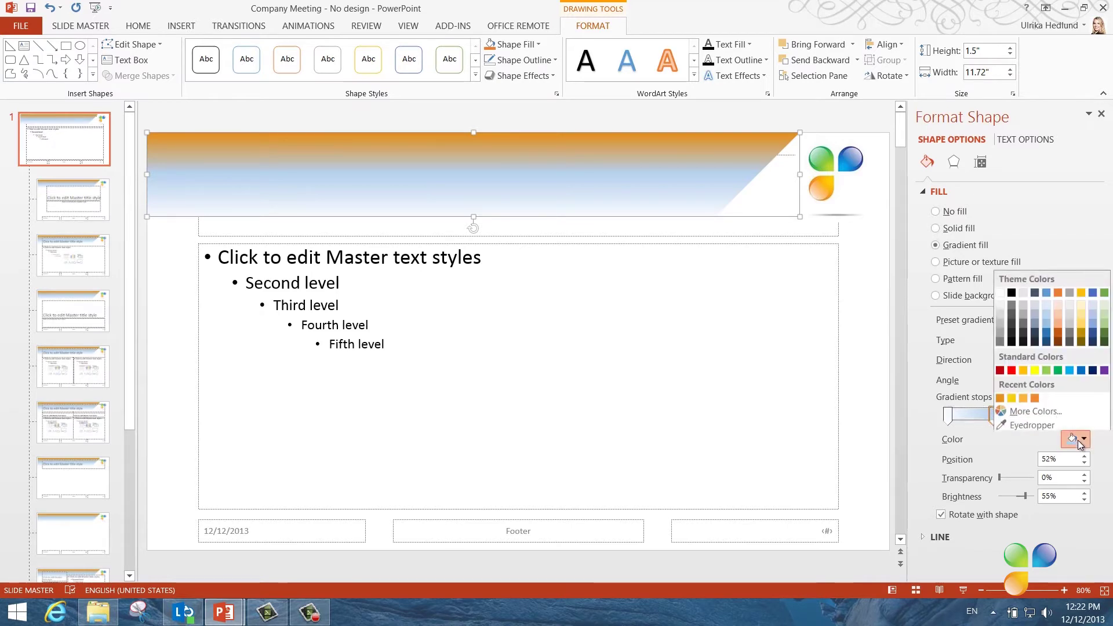
left_click(1033, 423)
left_click(836, 183)
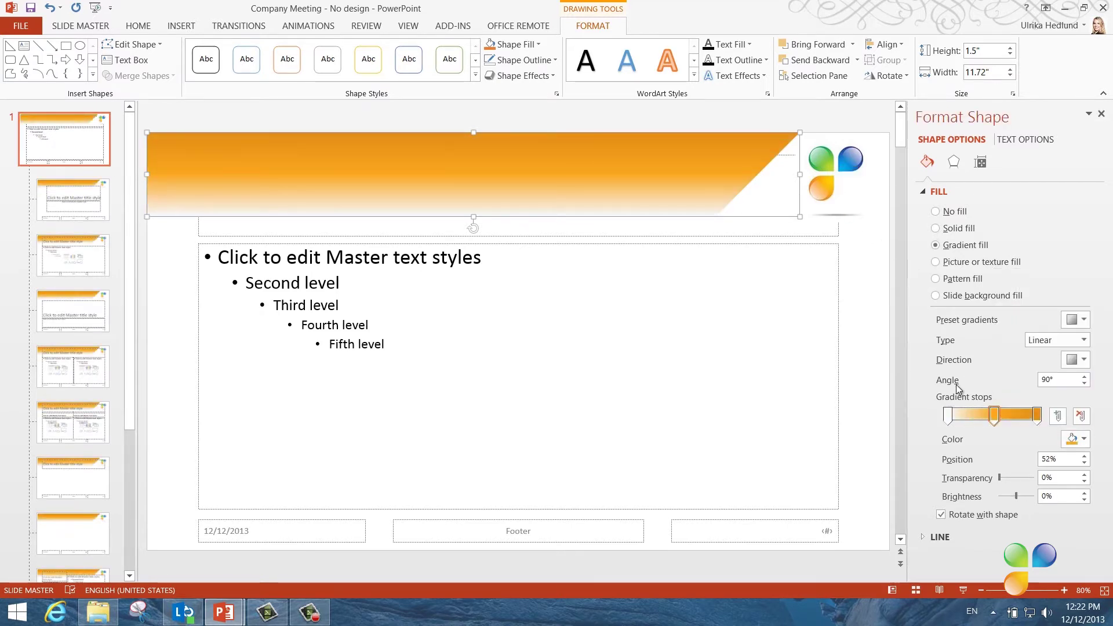
- Color the first gradient stop yellow sampled from the logo and close the Format Shape pane
left_click(949, 418)
left_click(1078, 439)
left_click(1029, 423)
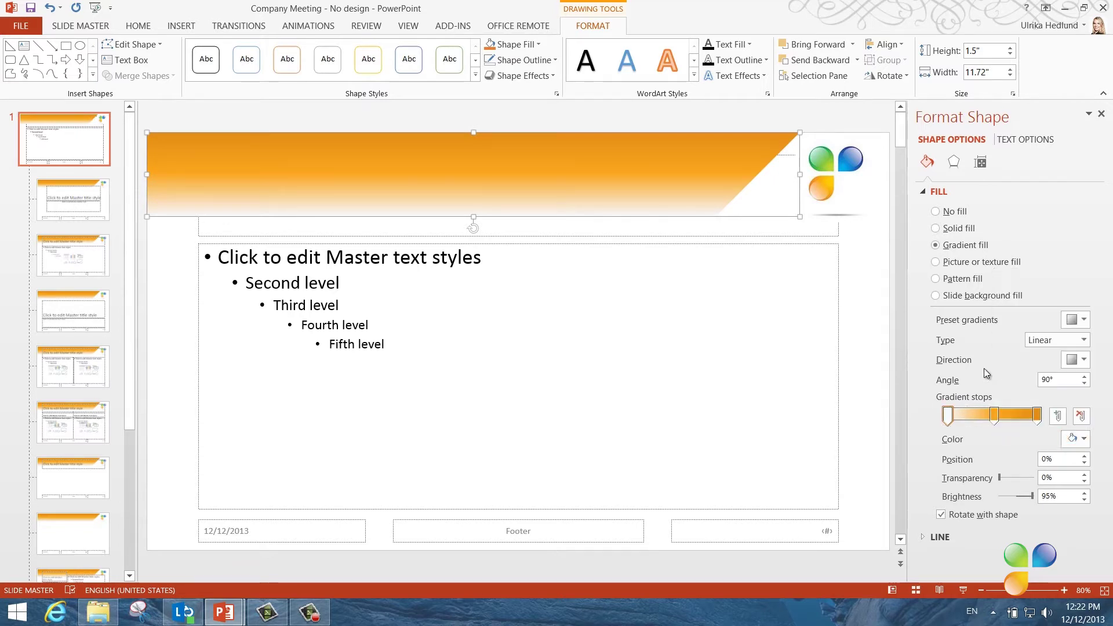
left_click(835, 177)
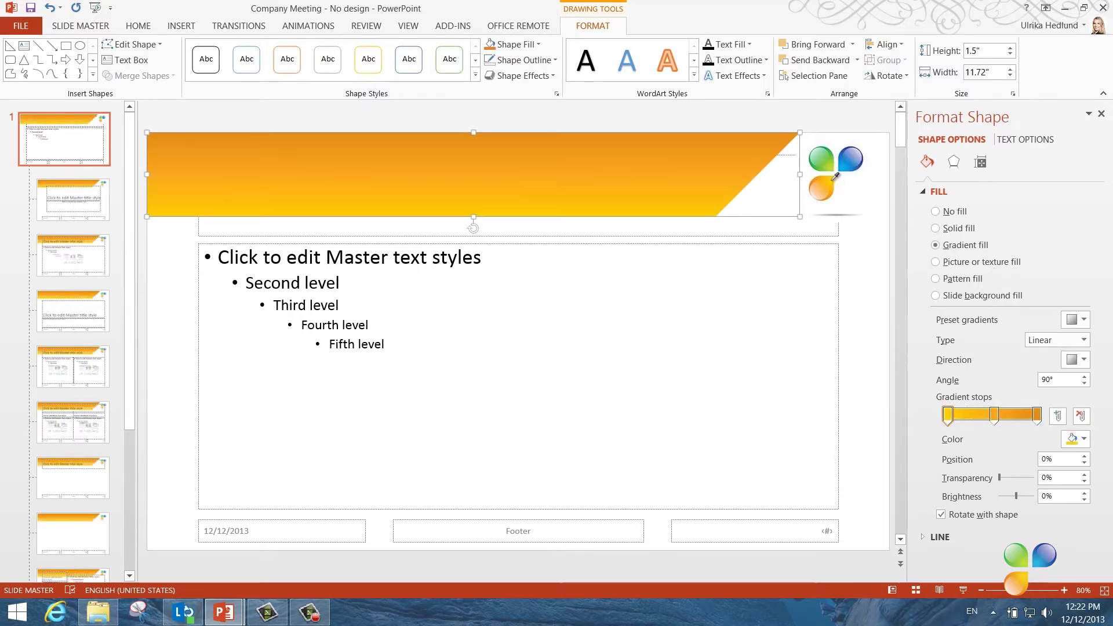
left_click(1100, 116)
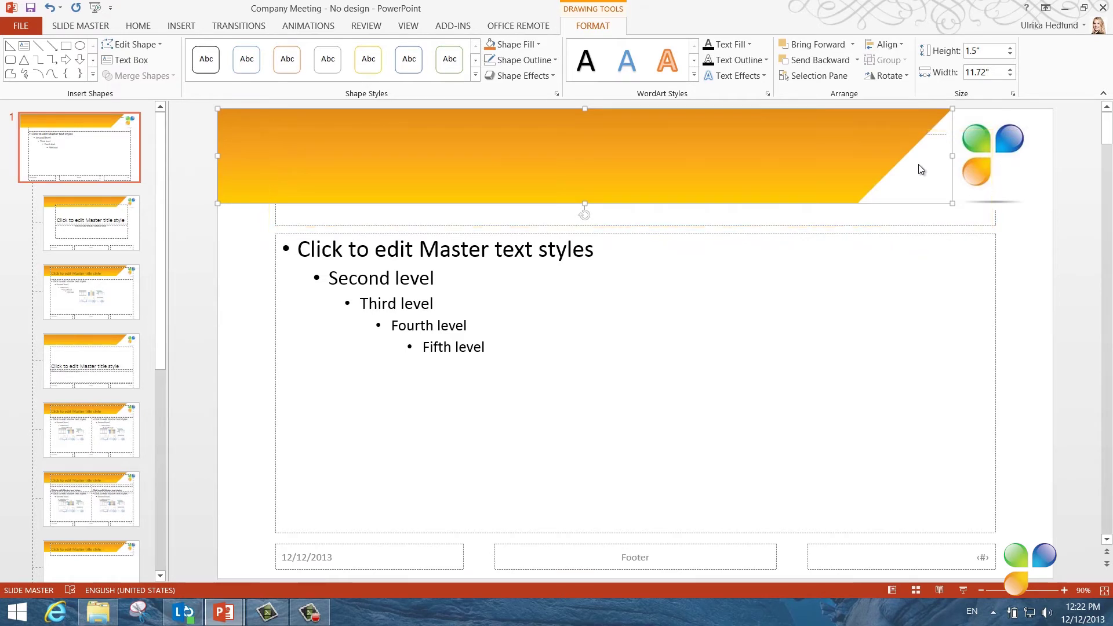
- Send the orange banner to the back and shrink and shift the master title placeholder to sit inside it
right_click(793, 171)
mouse_move(841, 325)
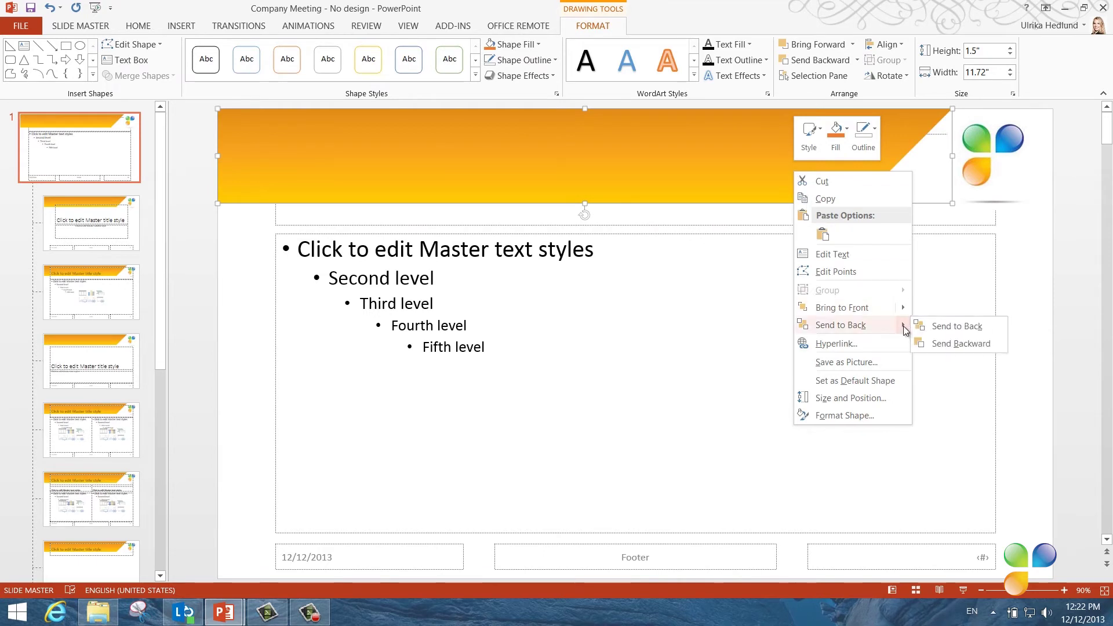
left_click(942, 327)
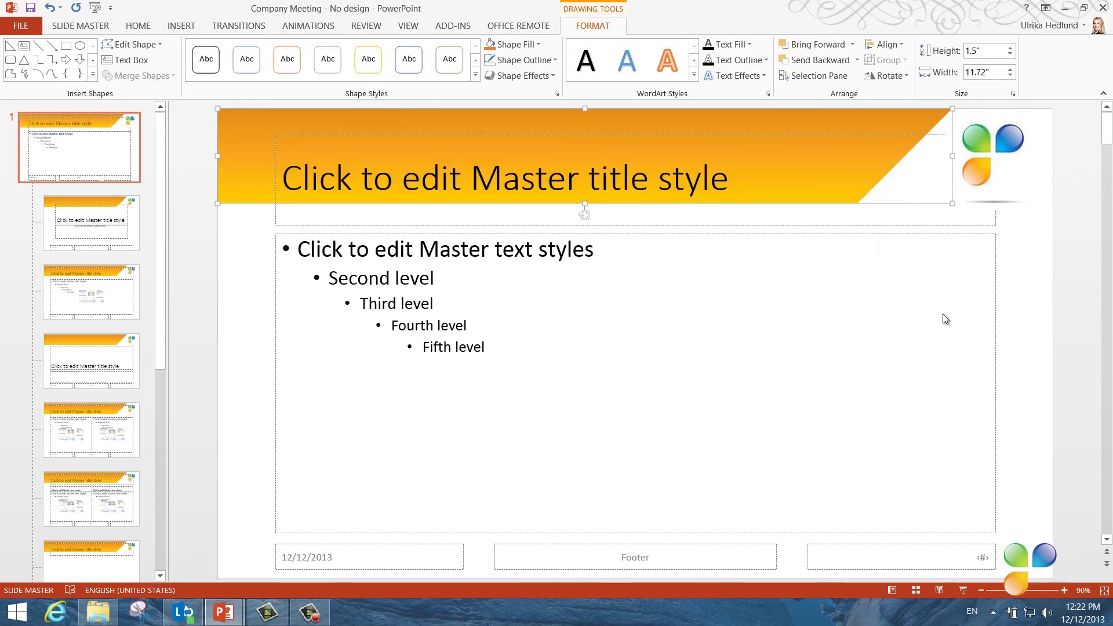
left_click(441, 131)
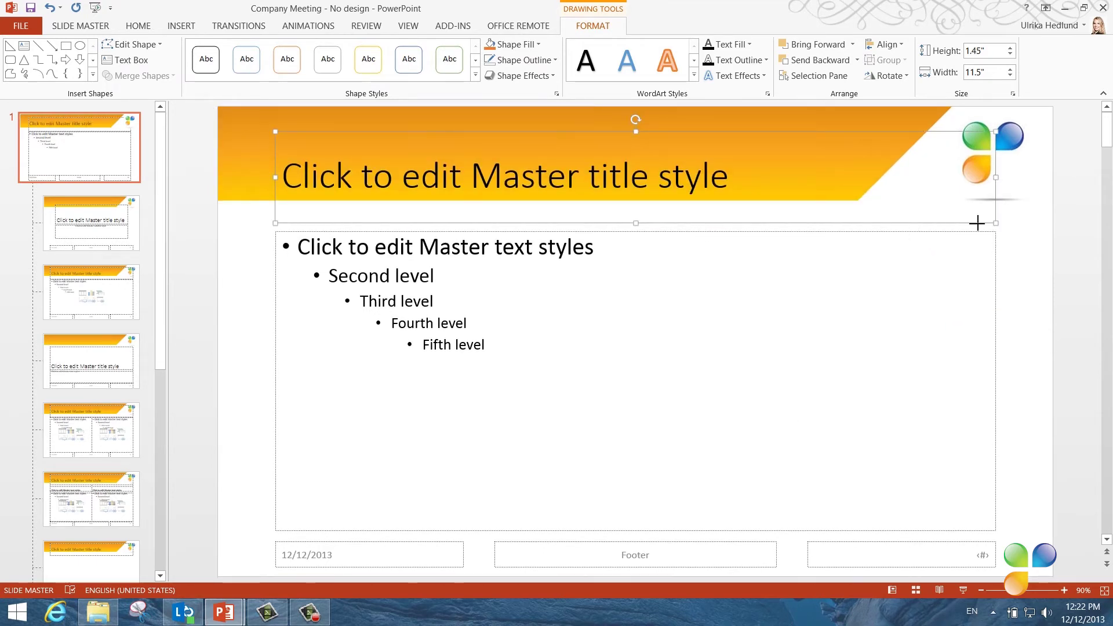
left_click_drag(996, 224, 929, 200)
left_click_drag(781, 131, 737, 120)
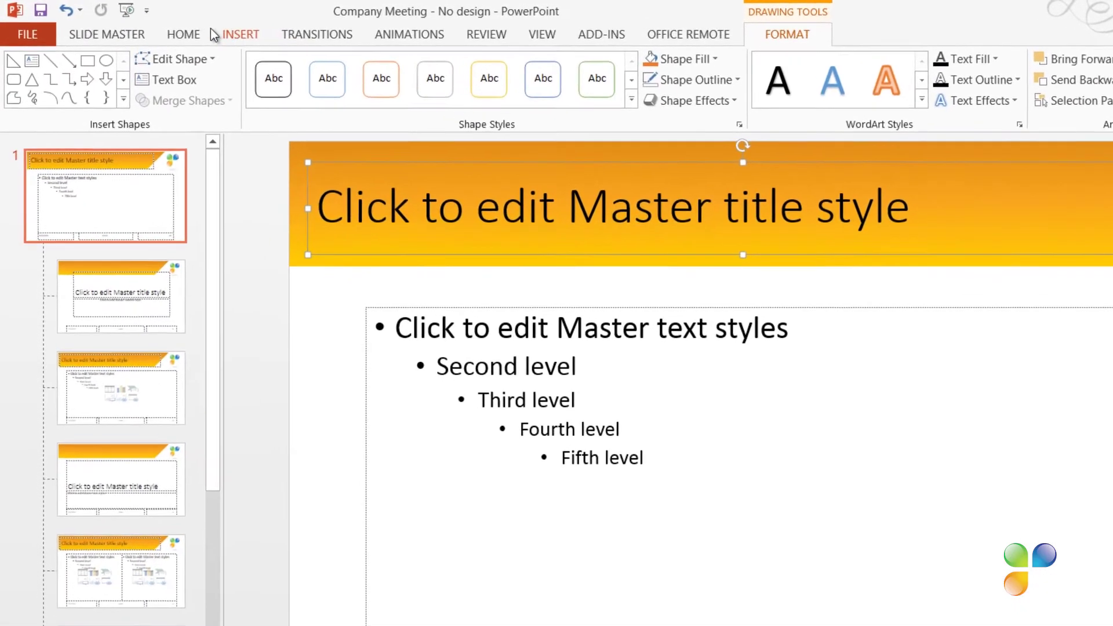
- Make the master title text white and set its font to Forget Me Not
left_click(219, 42)
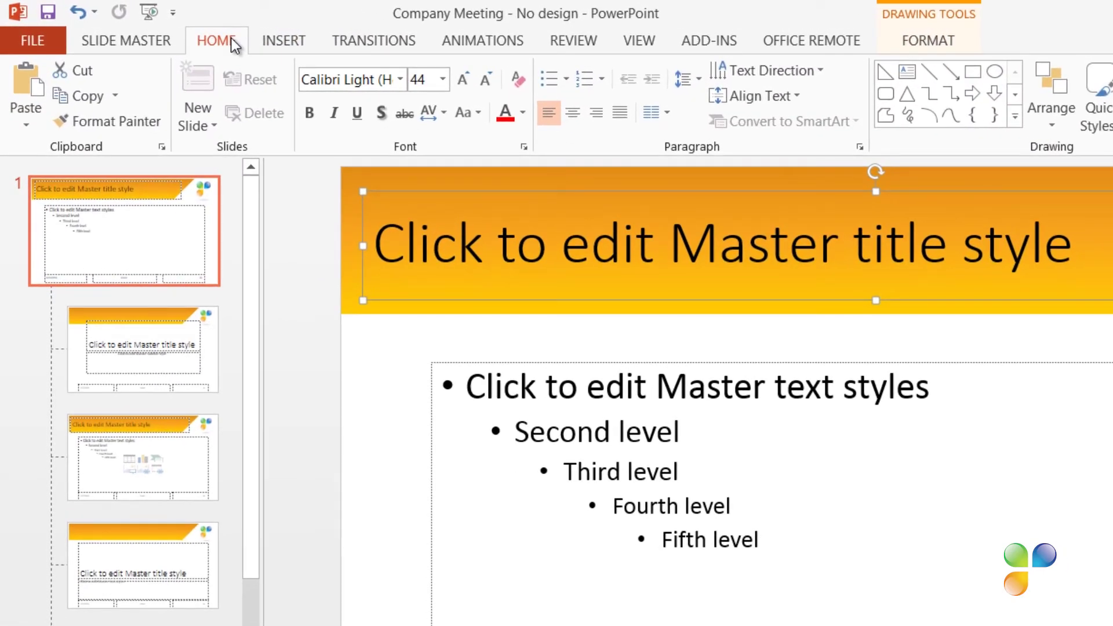
left_click(528, 120)
left_click(510, 156)
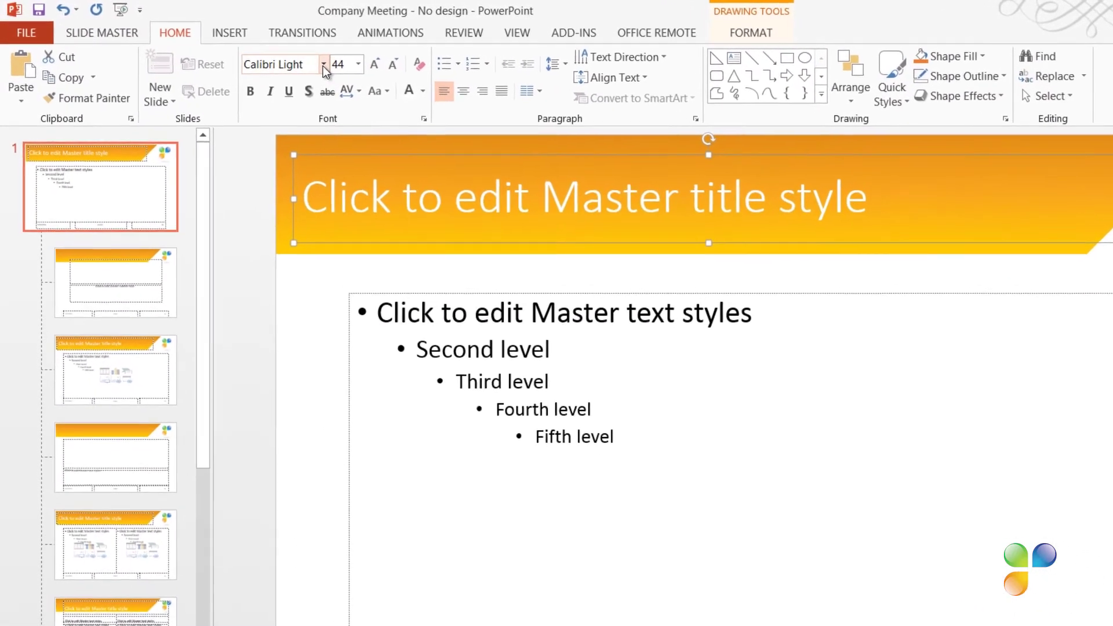
left_click(324, 66)
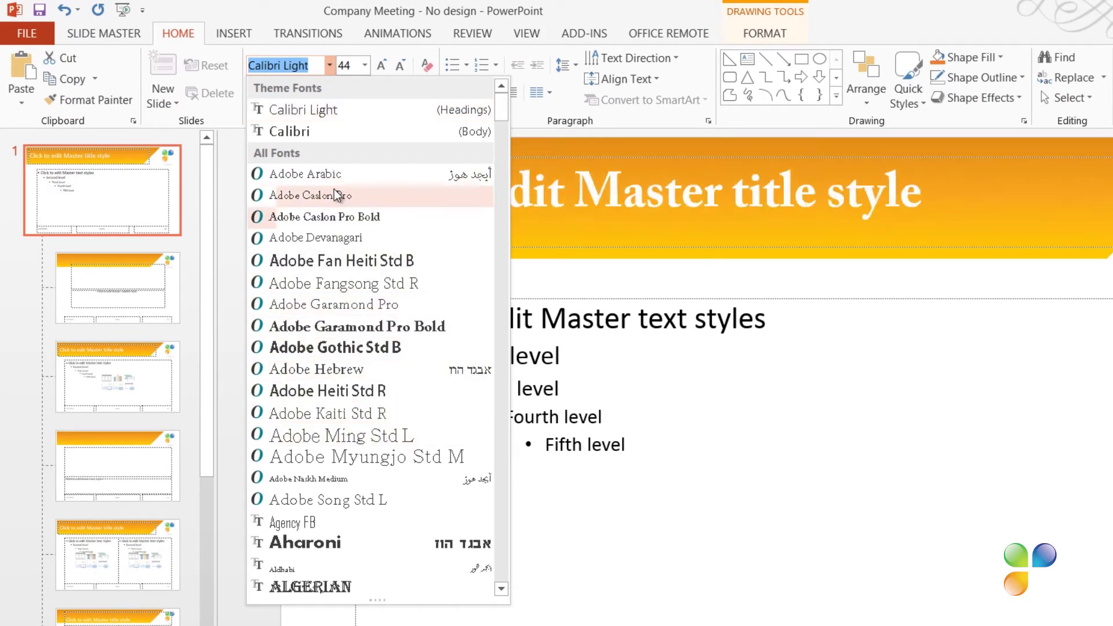
left_click(316, 68)
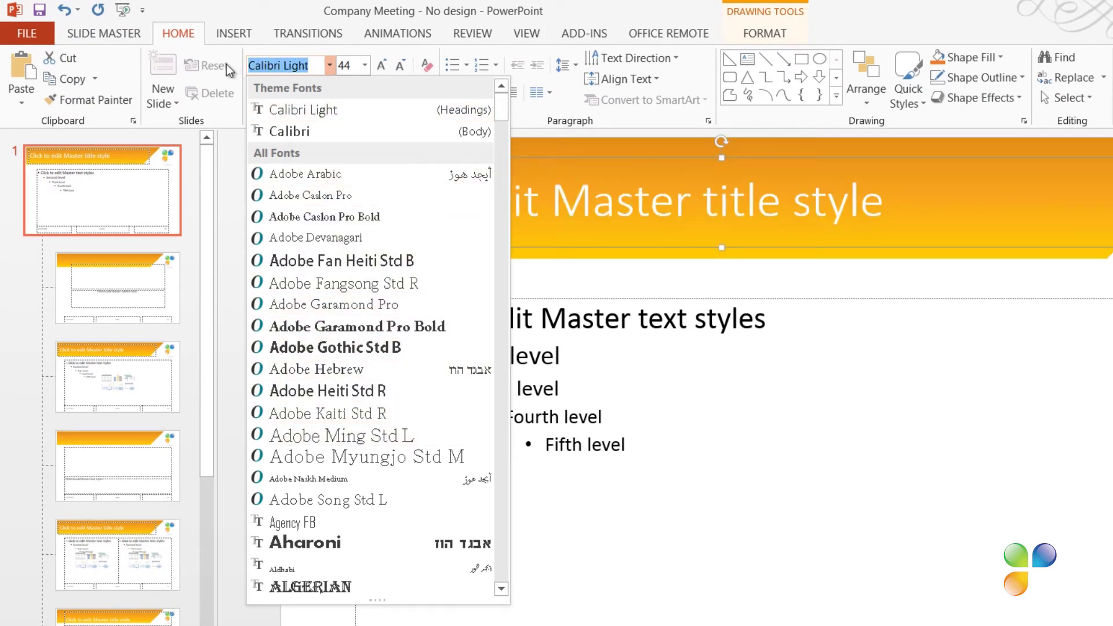
type("Forget Me Not")
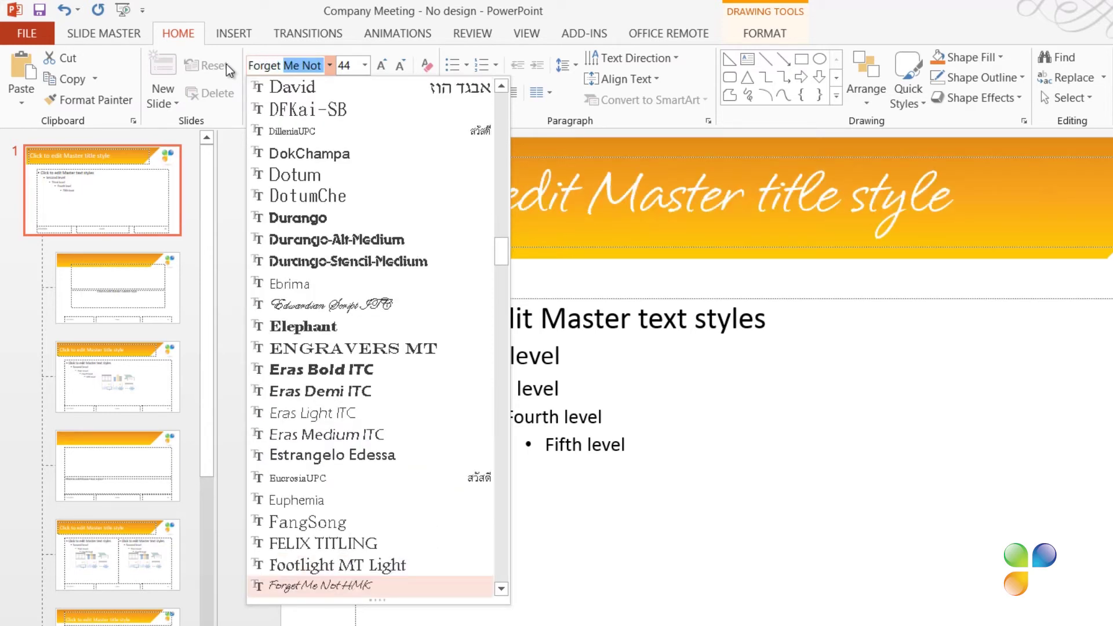
key("Return")
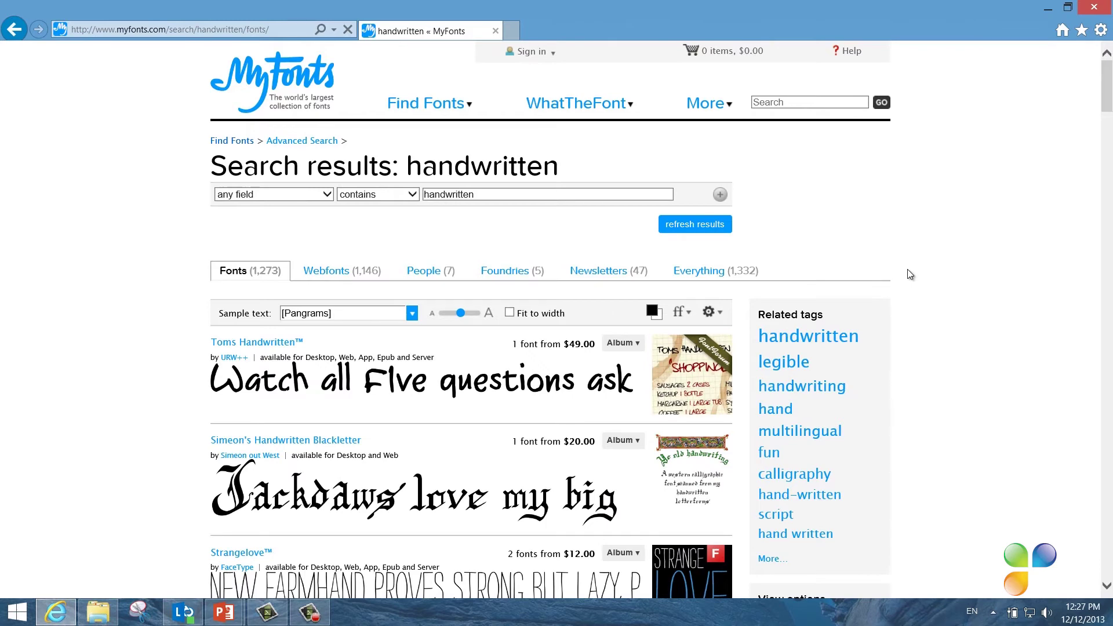
scroll(907, 274, "down", 1)
scroll(924, 277, "down", 2)
scroll(924, 276, "down", 3)
scroll(924, 276, "down", 1)
scroll(923, 276, "down", 3)
scroll(924, 276, "down", 2)
scroll(924, 277, "down", 1)
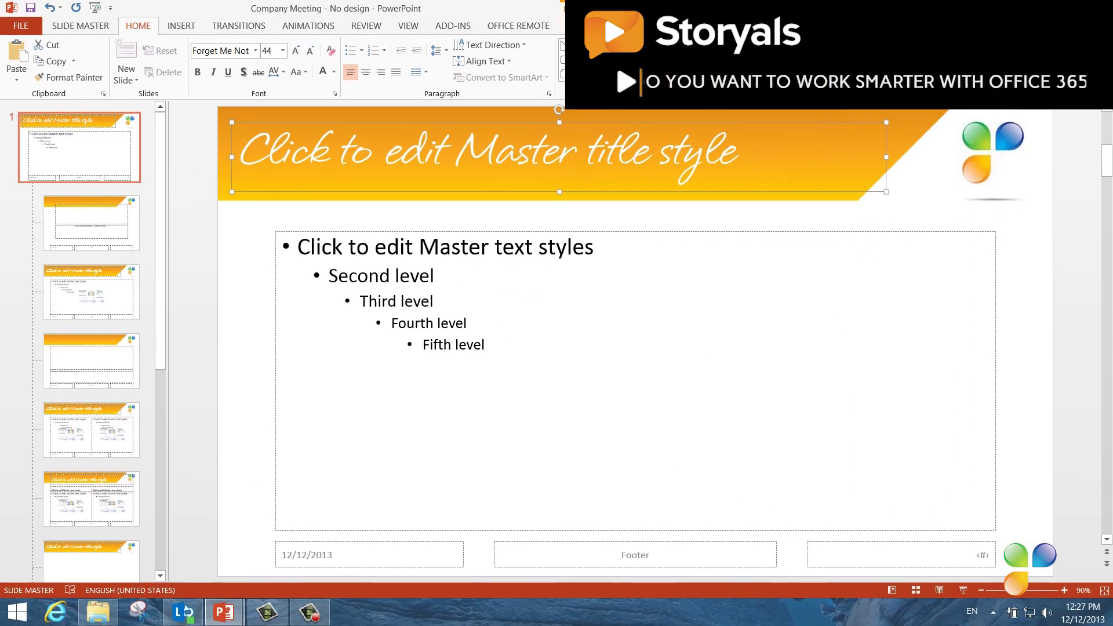
- Set all five body text levels to the Segoe UI Light font
left_click_drag(301, 247, 505, 348)
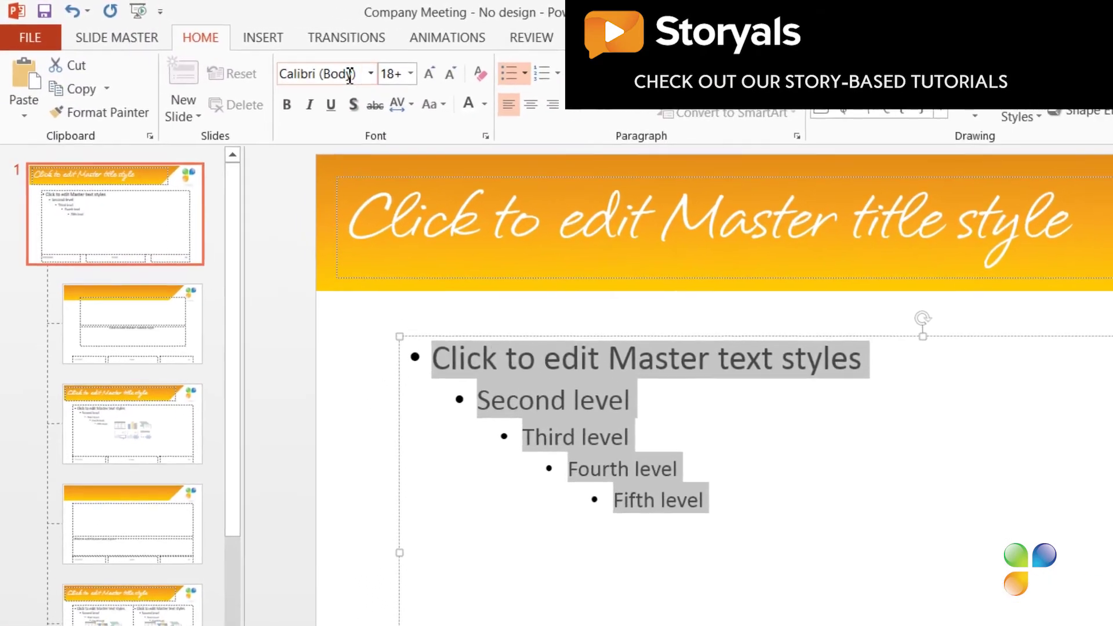
left_click(379, 81)
type("Segoe UI Light")
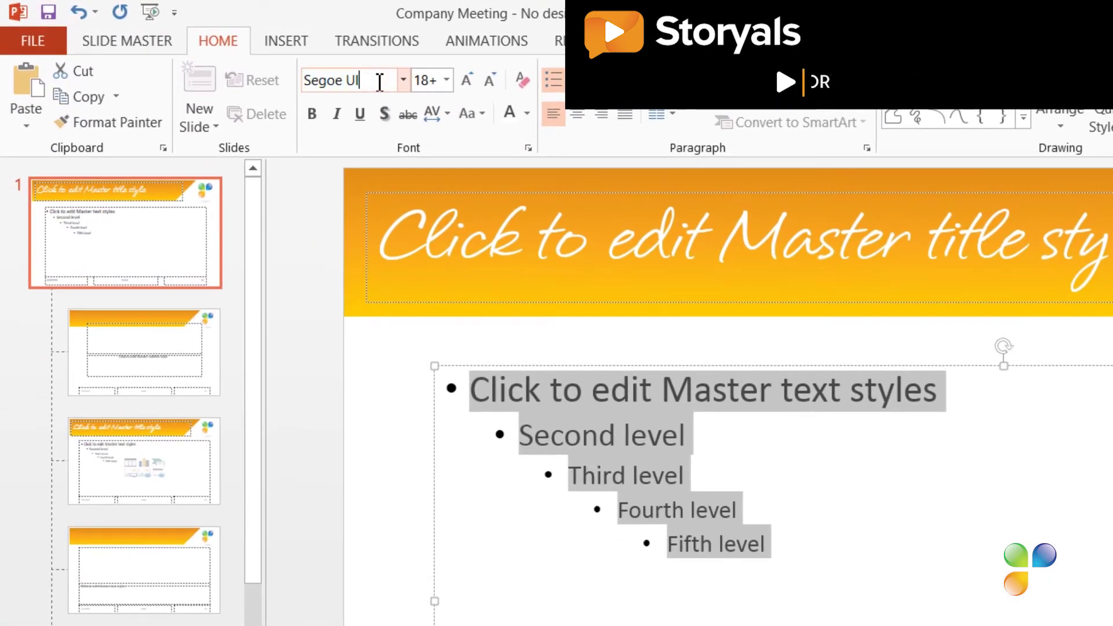
key("Return")
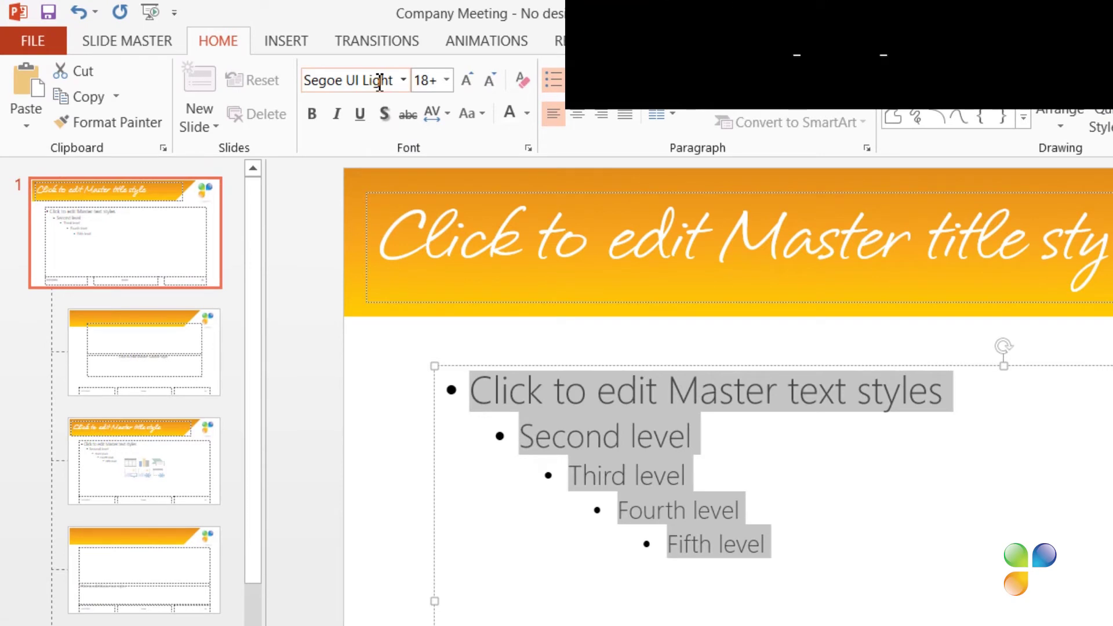
- Replace the first-level bullet with an En Dash symbol via Bullets and Numbering > Customize
left_click(473, 391)
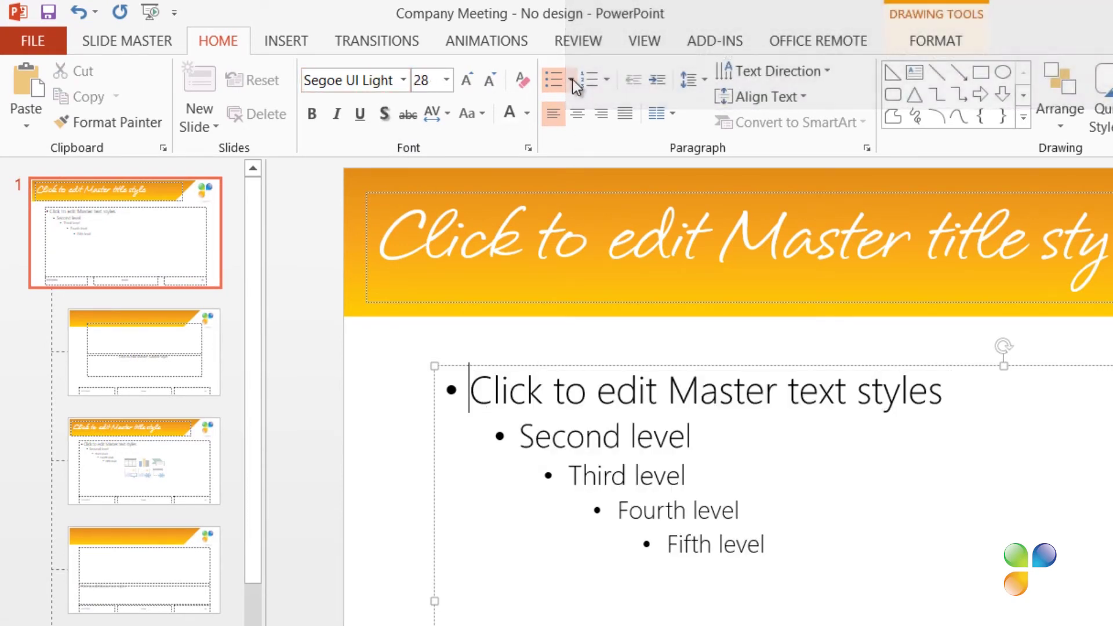
left_click(572, 79)
left_click(653, 413)
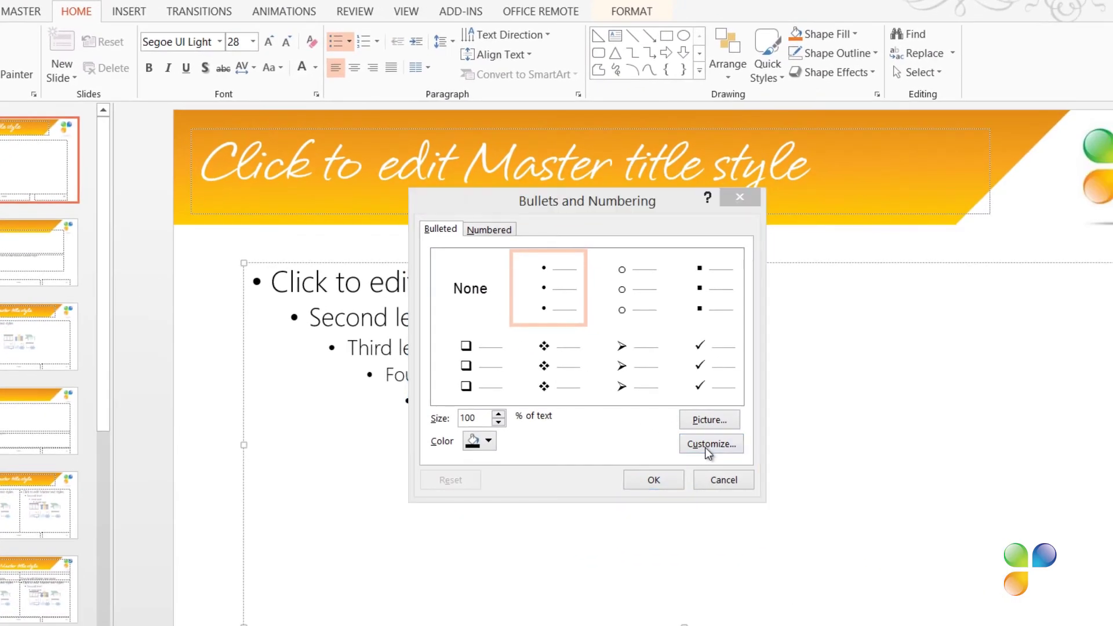
left_click(706, 448)
left_click(461, 252)
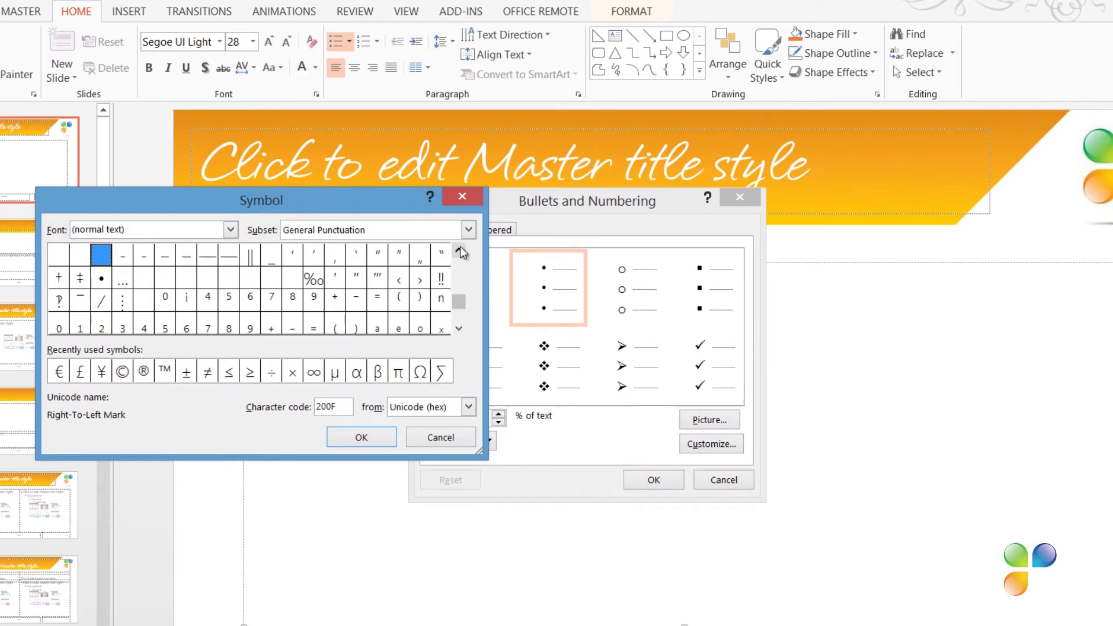
left_click(188, 255)
left_click(362, 437)
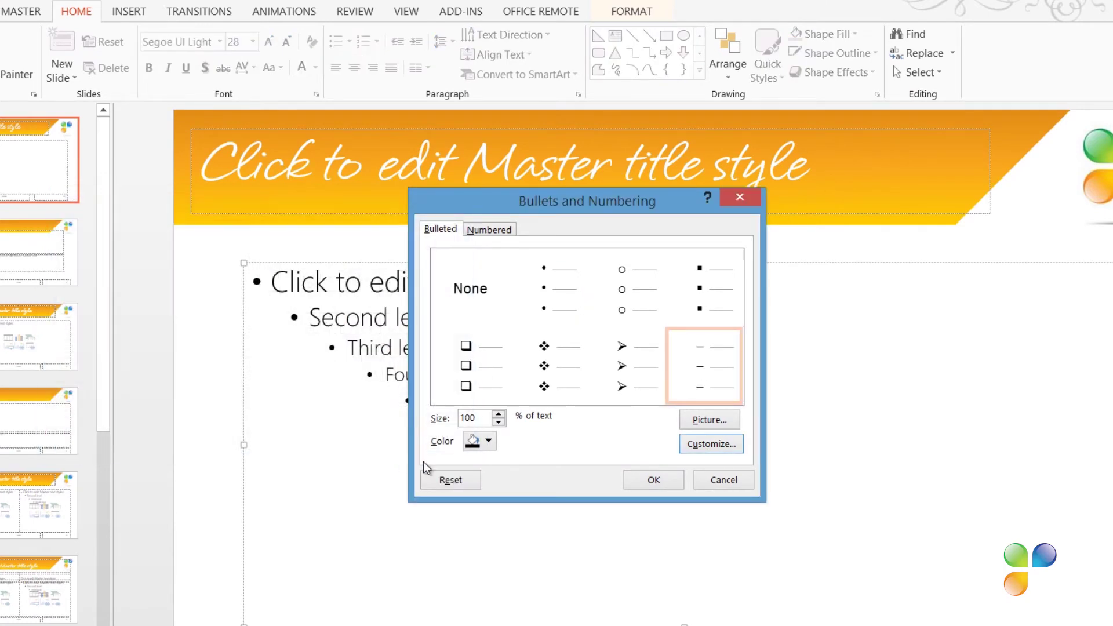
left_click(653, 479)
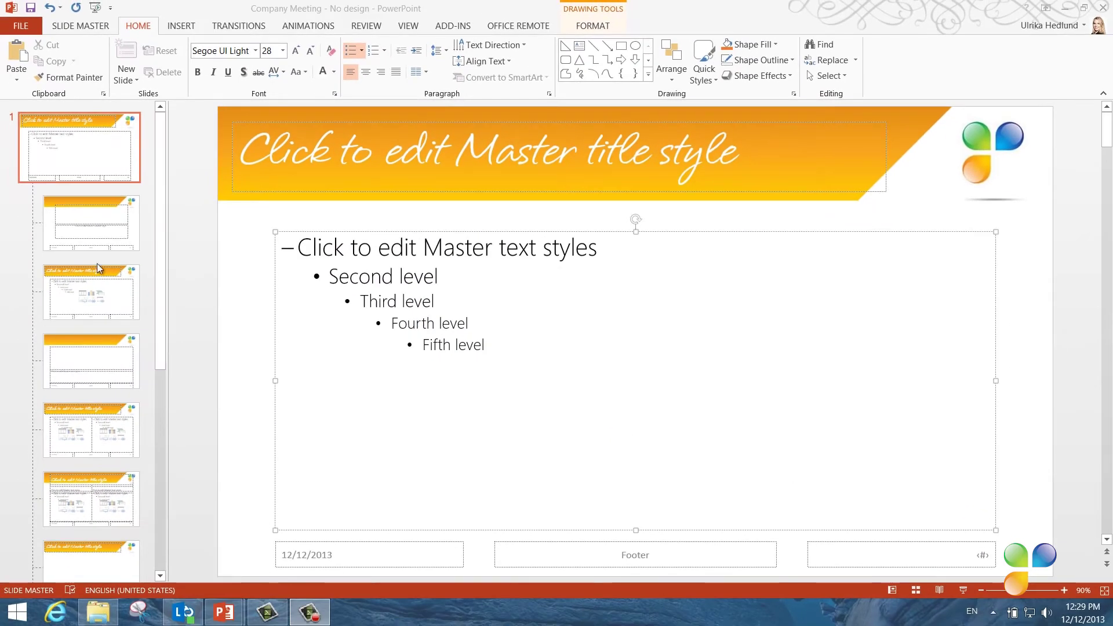
- Make the Title Slide layout's title dark grey and one size smaller, and hide its background graphics
left_click(94, 233)
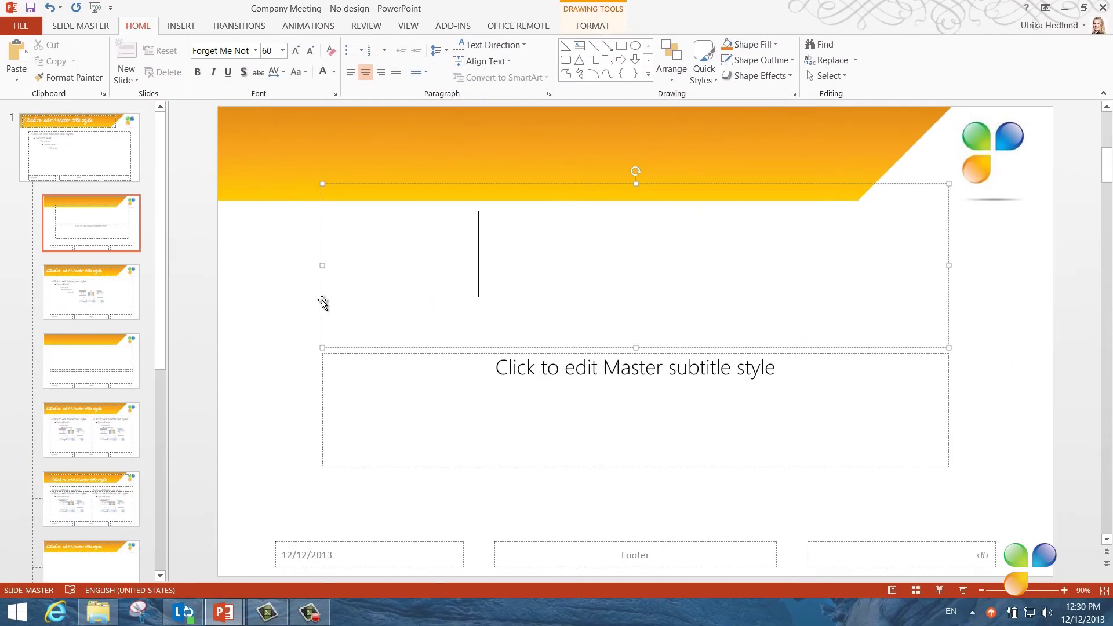
left_click(322, 302)
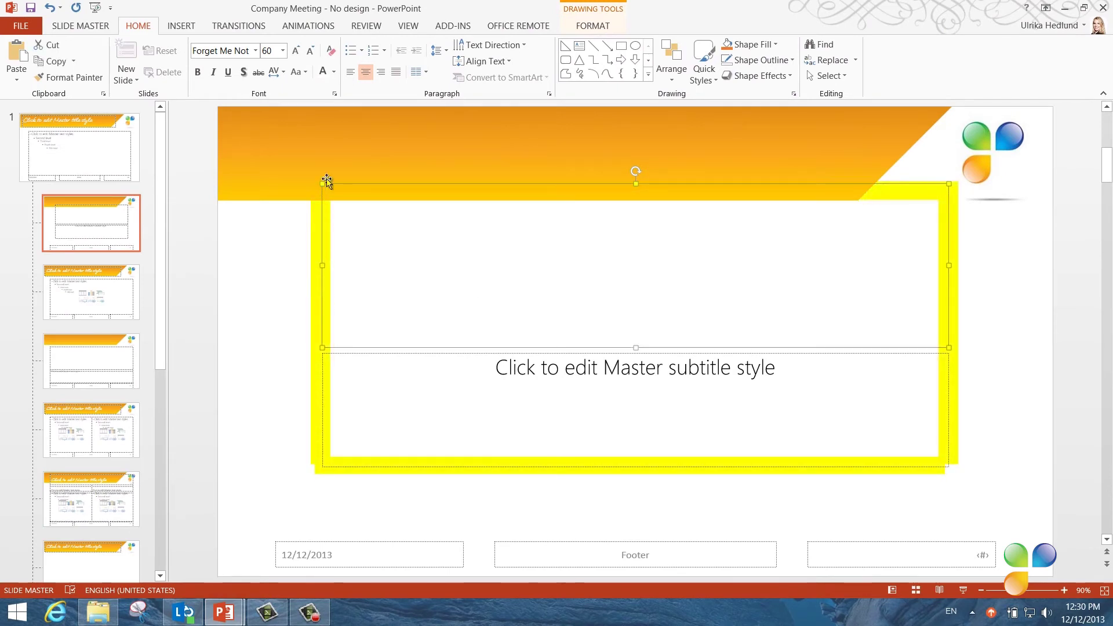
left_click(334, 75)
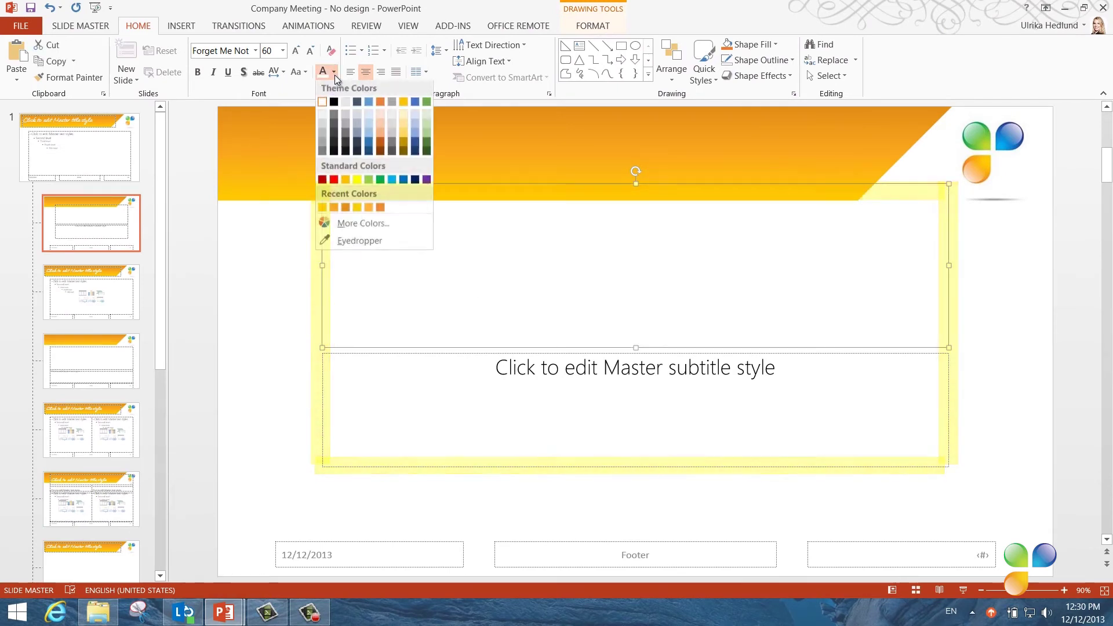
left_click(335, 124)
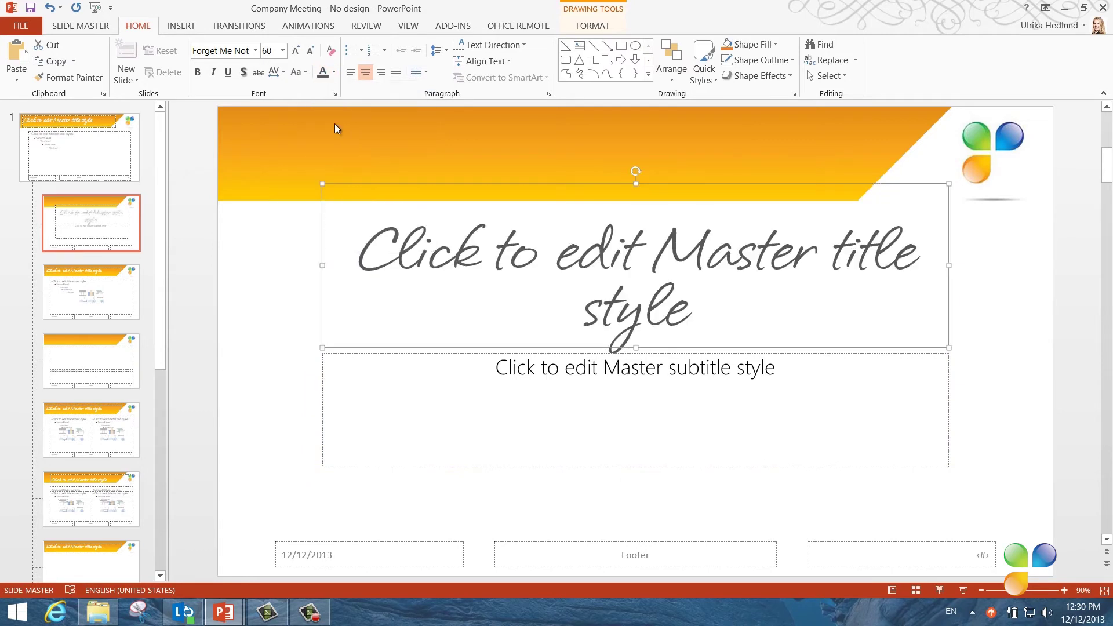
left_click(311, 52)
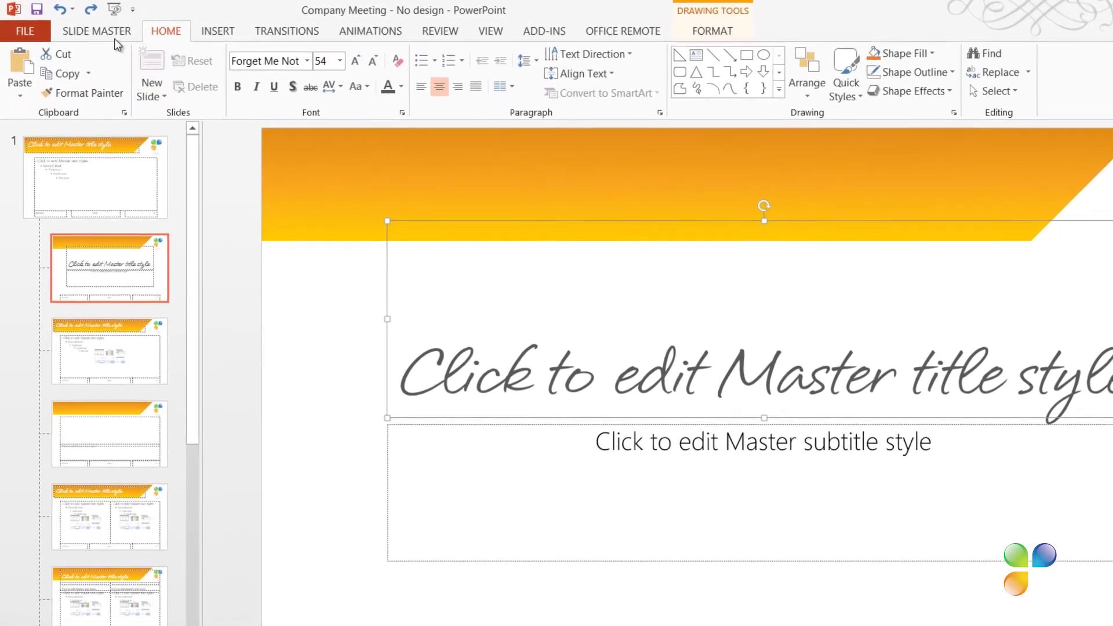
left_click(91, 26)
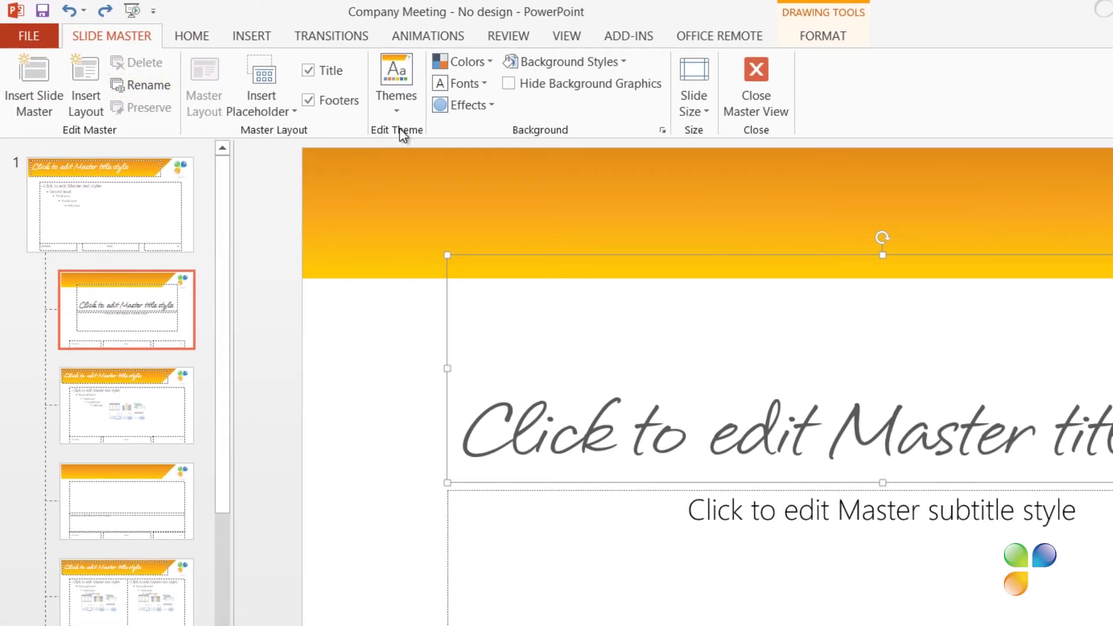
left_click(509, 83)
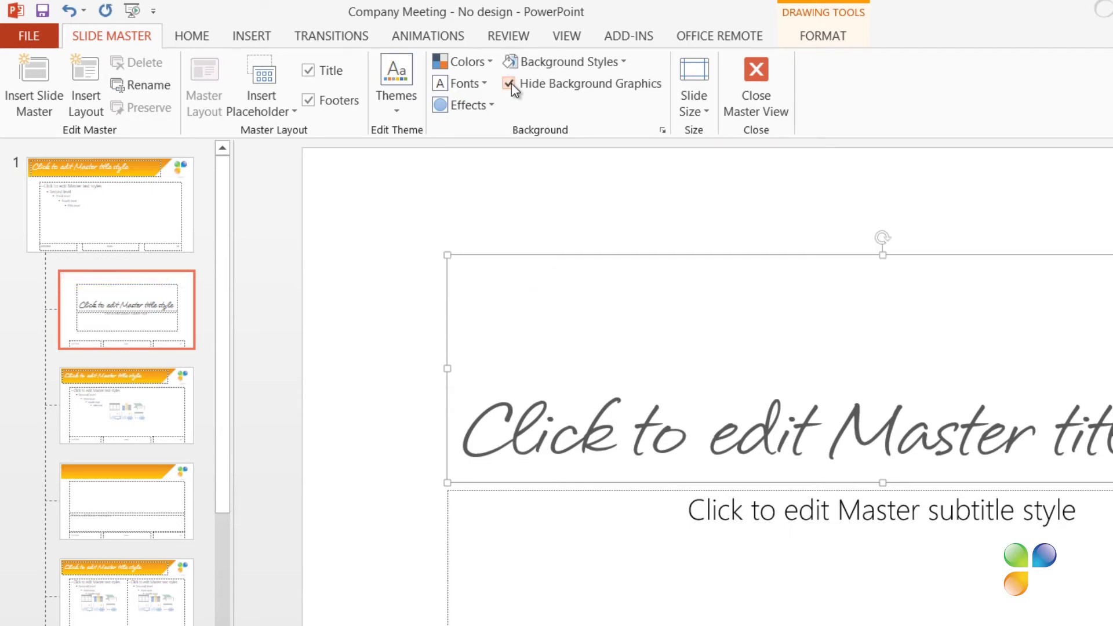
- Insert the Business Productivity logo on the Title Slide layout and shrink it into the top-right corner
left_click(251, 35)
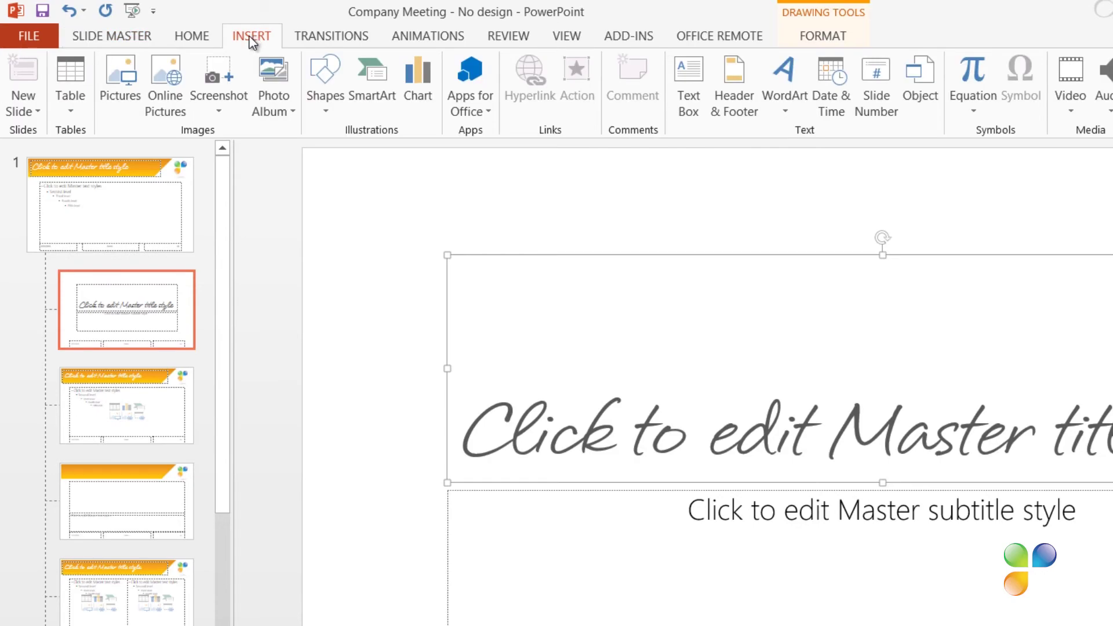
left_click(116, 98)
left_click(222, 253)
left_click(458, 537)
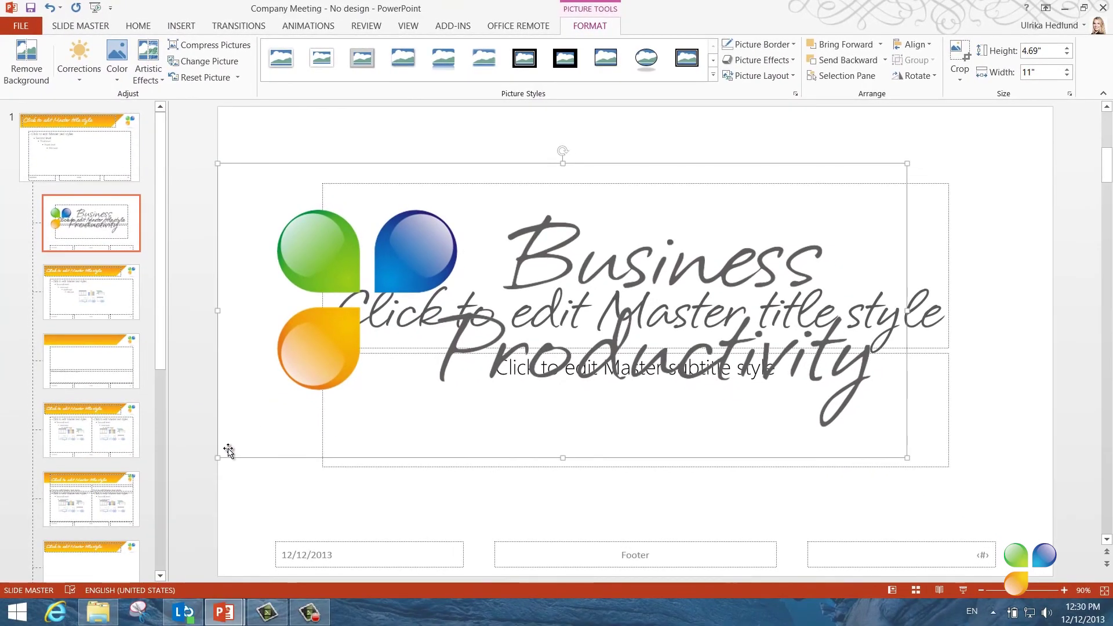
mouse_move(227, 451)
left_mouse_down()
mouse_move(765, 259)
mouse_move(915, 154)
left_mouse_up()
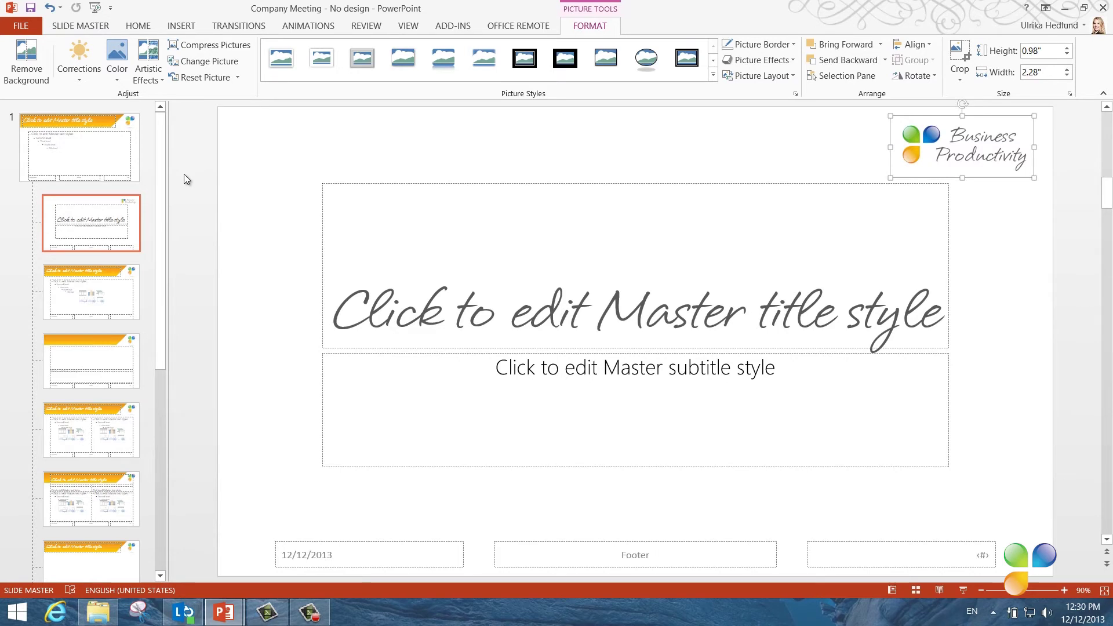
- Copy the master's orange banner onto the Title Slide layout and shorten it to end before the logo
left_click(95, 168)
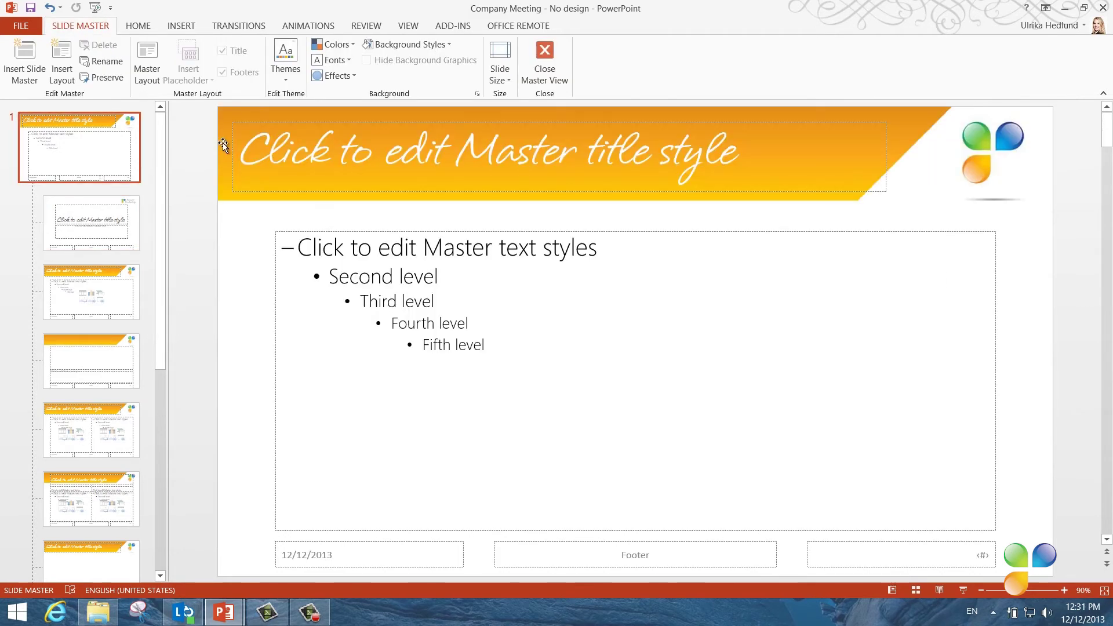
left_click(218, 113)
key("ctrl+c")
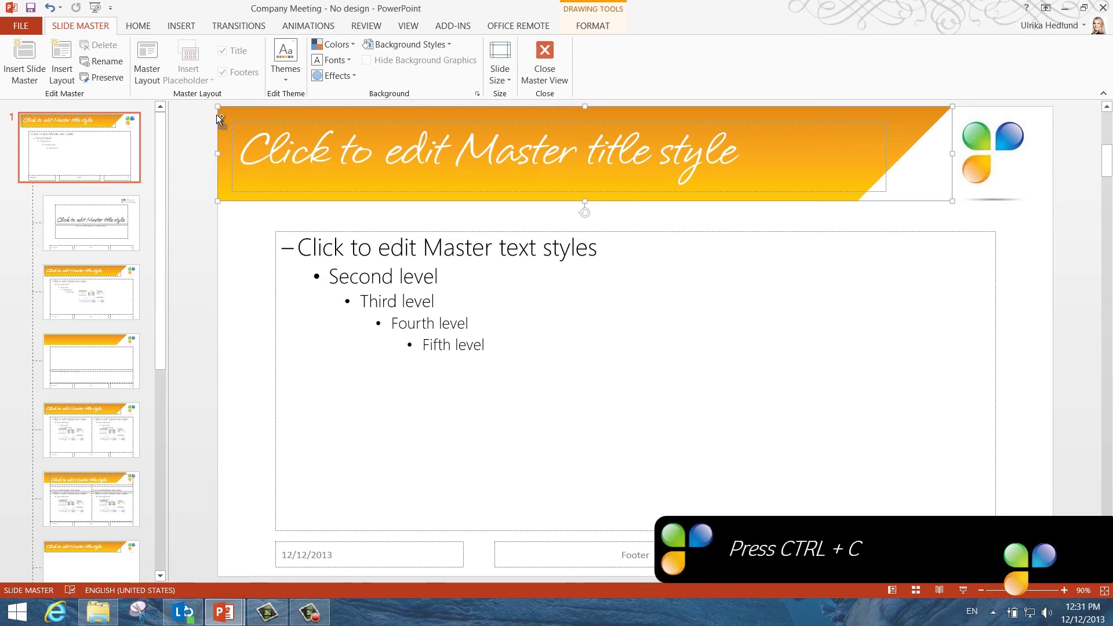
left_click(120, 219)
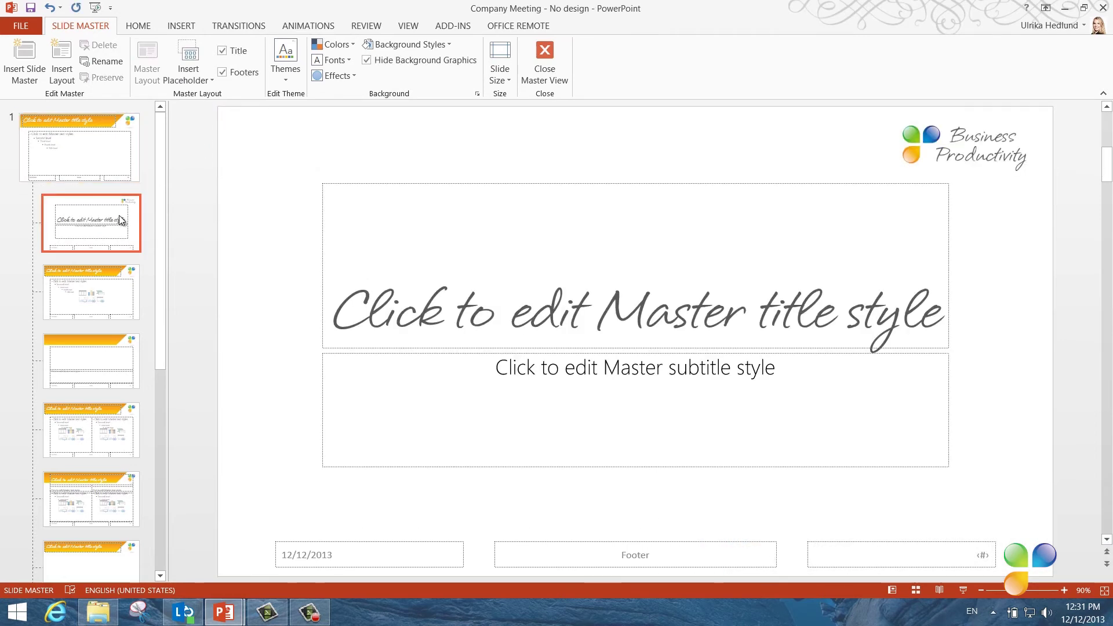
left_click(223, 241)
key("ctrl+v")
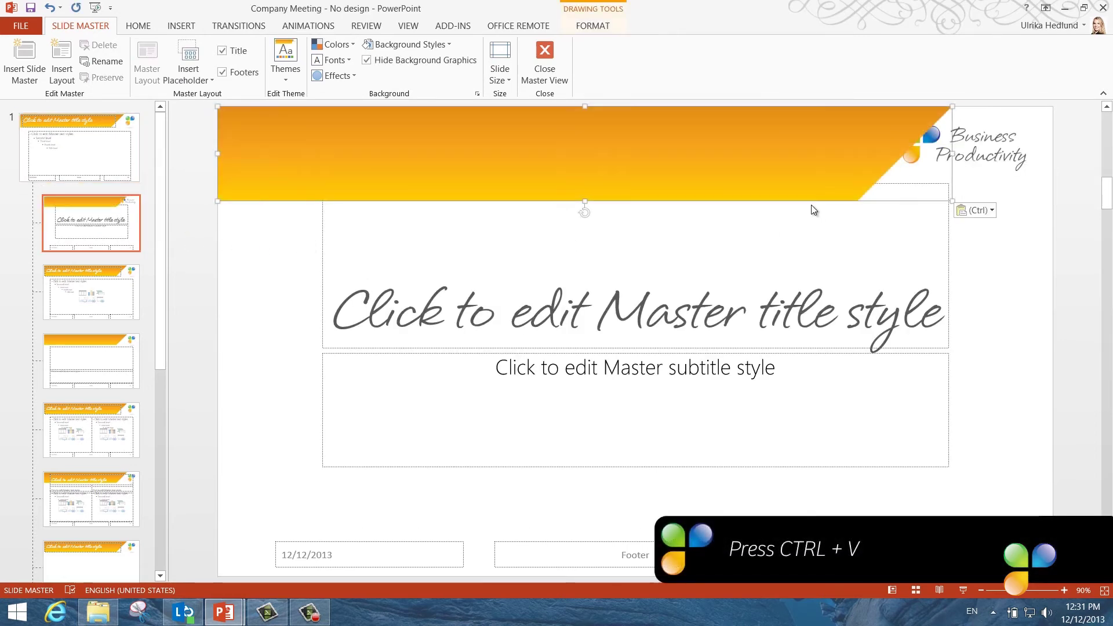
mouse_move(952, 201)
left_mouse_down()
mouse_move(896, 171)
mouse_move(919, 170)
left_mouse_up()
- Draw a full-width rectangle bar across the bottom edge of the Title Slide layout
left_click(1013, 297)
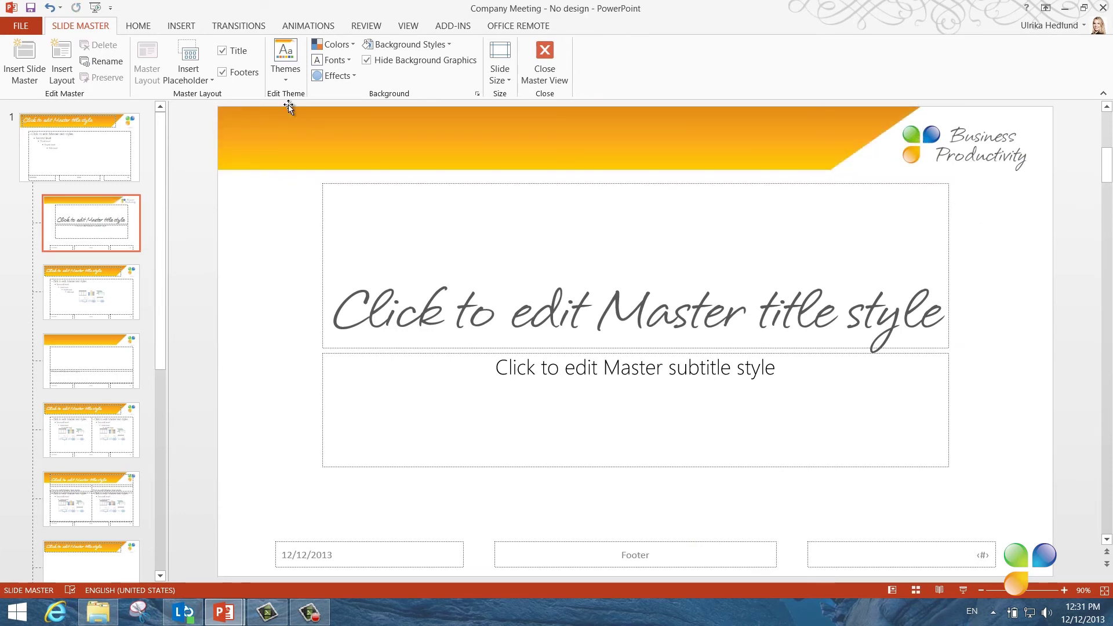
left_click(181, 25)
left_click(234, 73)
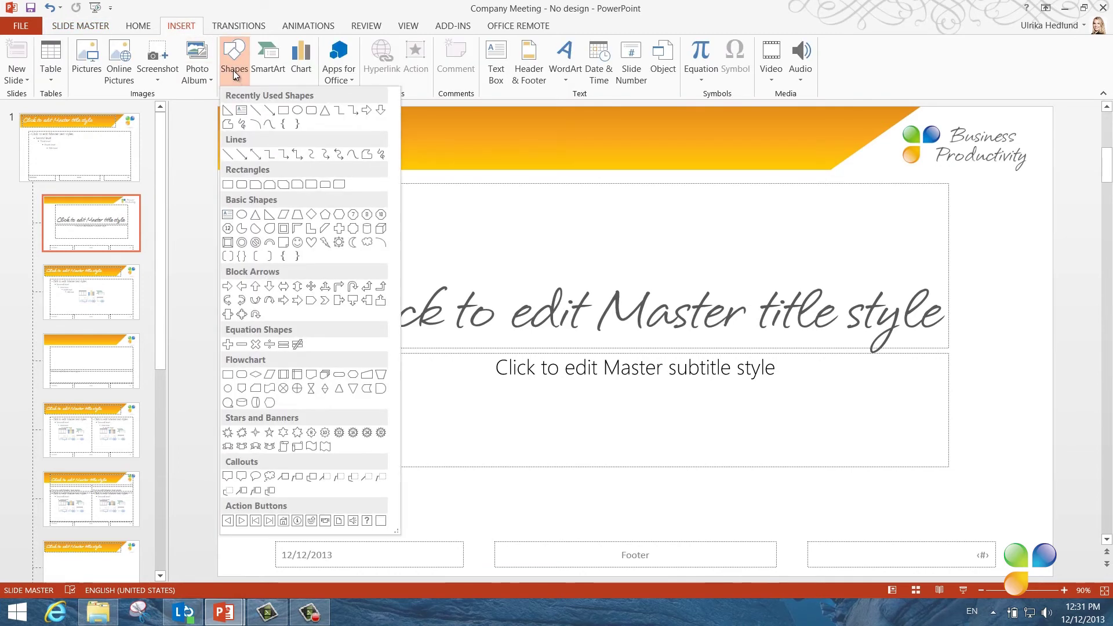
left_click(284, 110)
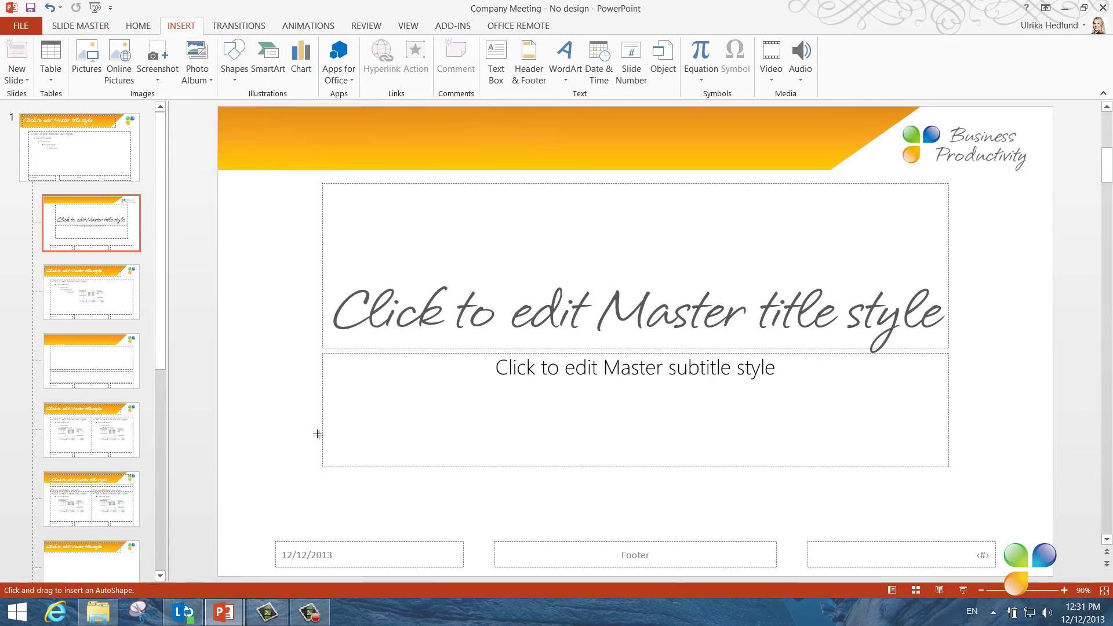
left_click_drag(218, 540, 1052, 577)
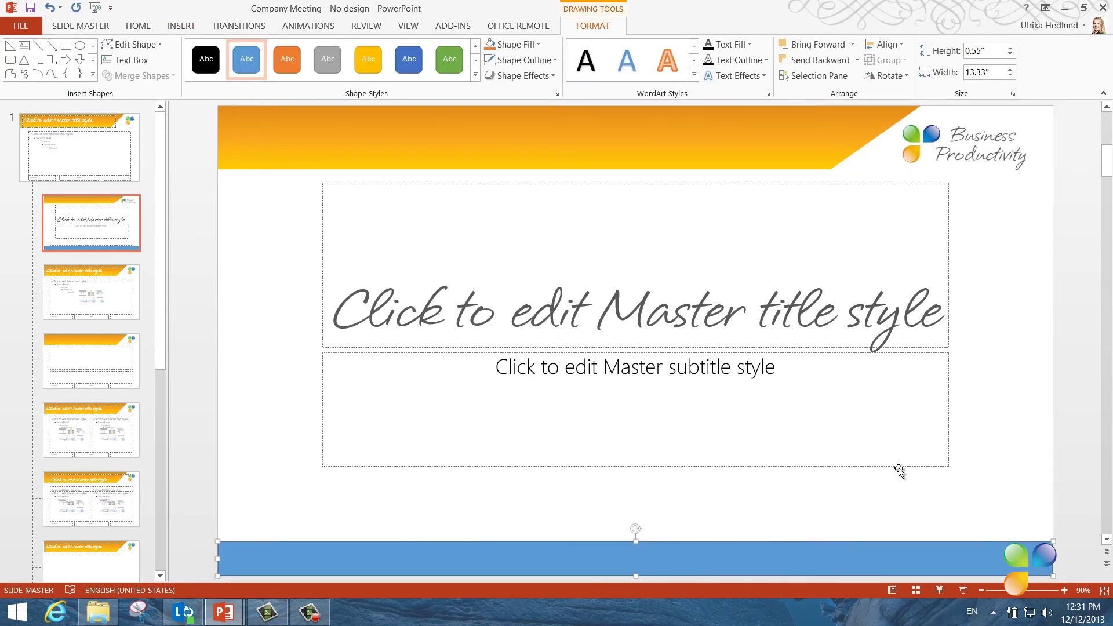
- Copy the top banner's orange gradient onto the bottom bar with Format Painter
left_click(626, 144)
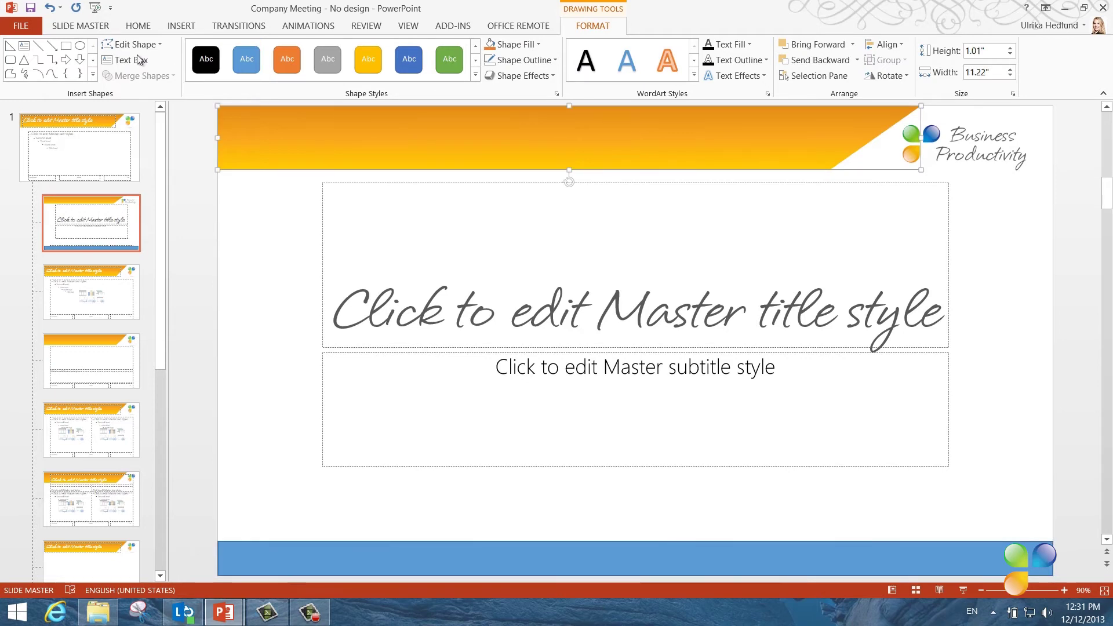
left_click(124, 26)
left_click(85, 79)
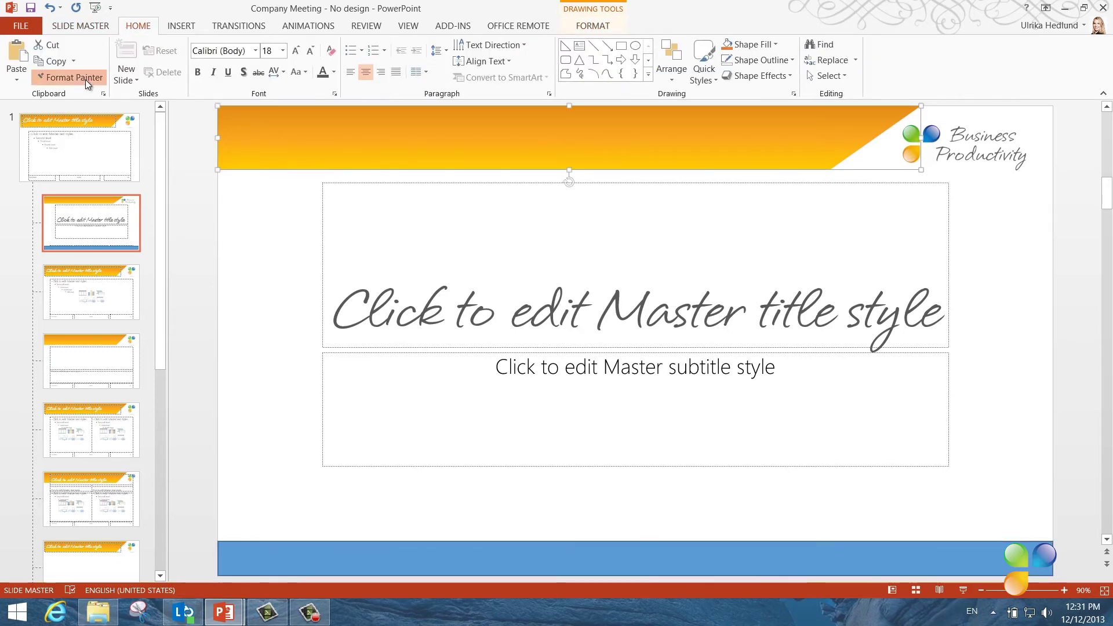
left_click(277, 566)
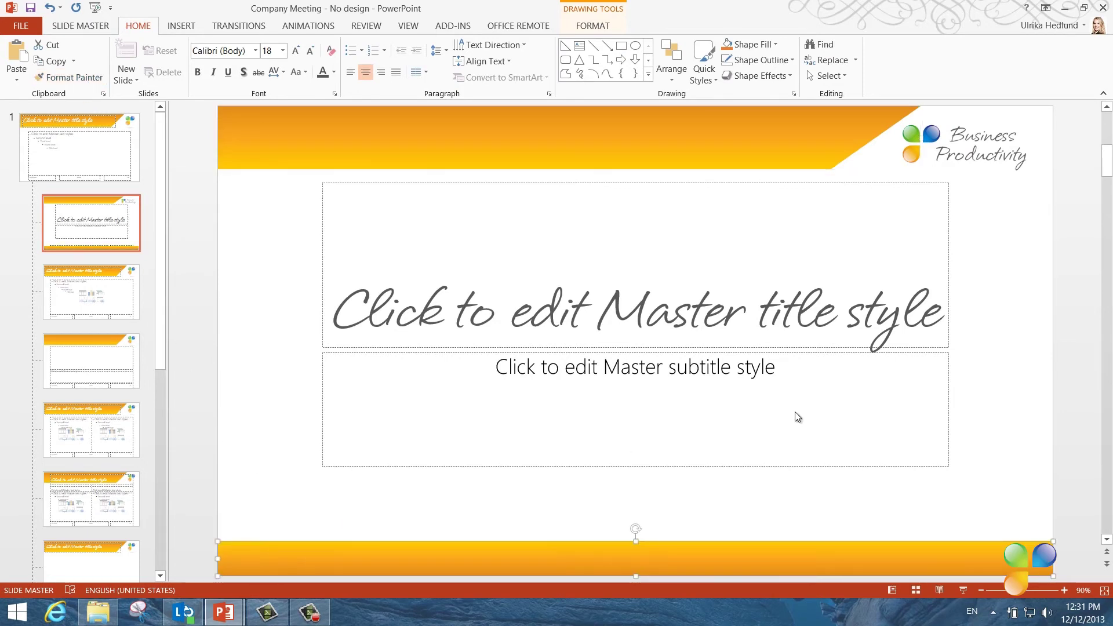
- Close master view and show the Our financials chart slide in the orange design
left_click(1070, 411)
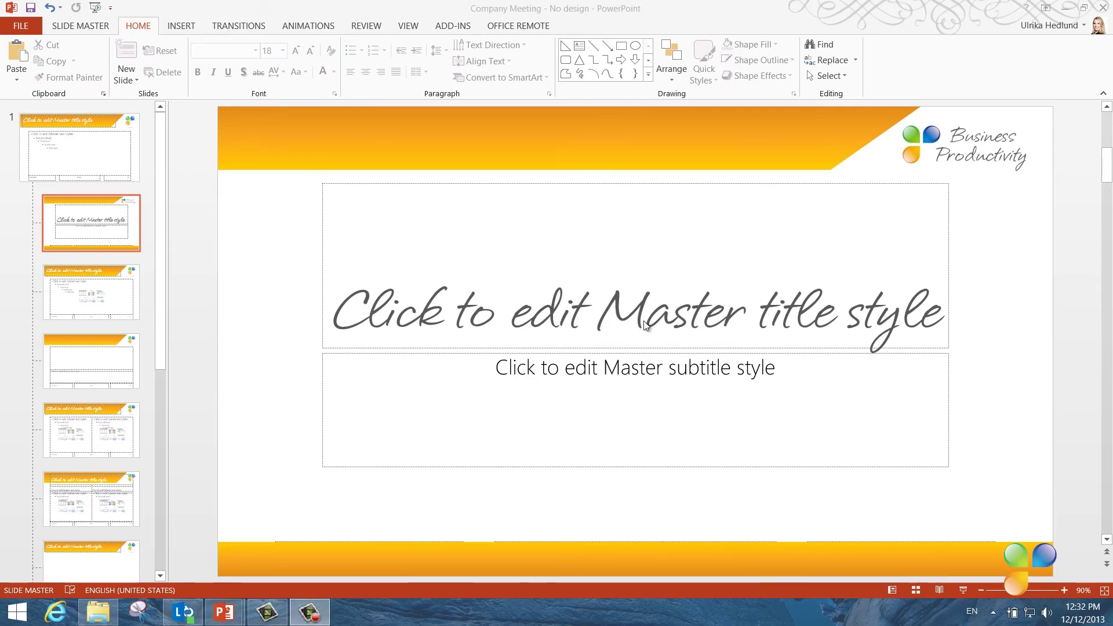
left_click(68, 27)
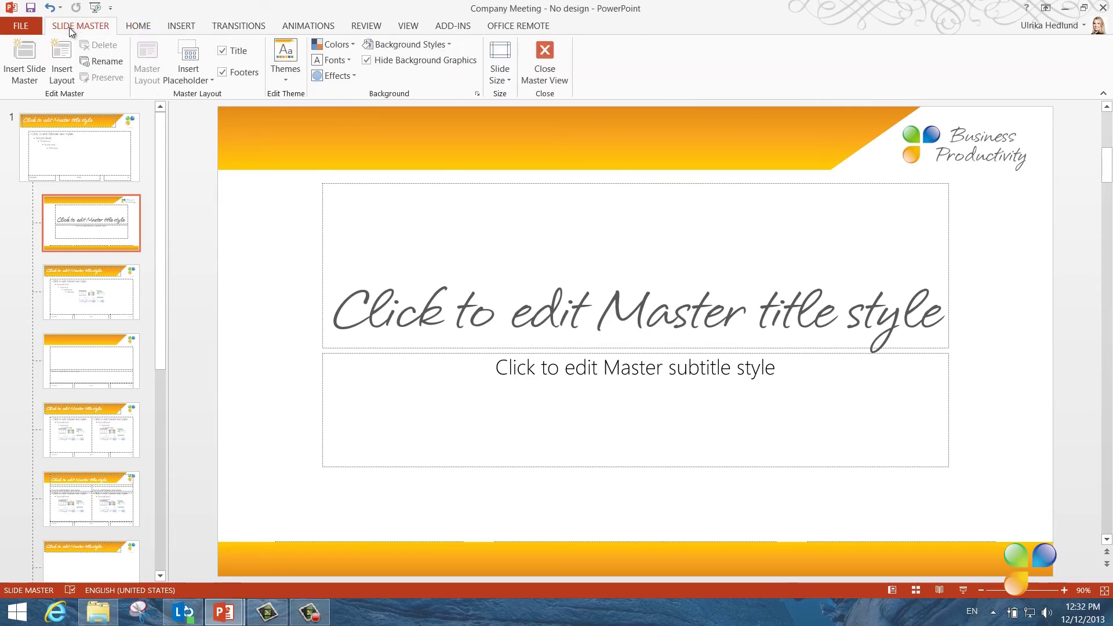
left_click(545, 60)
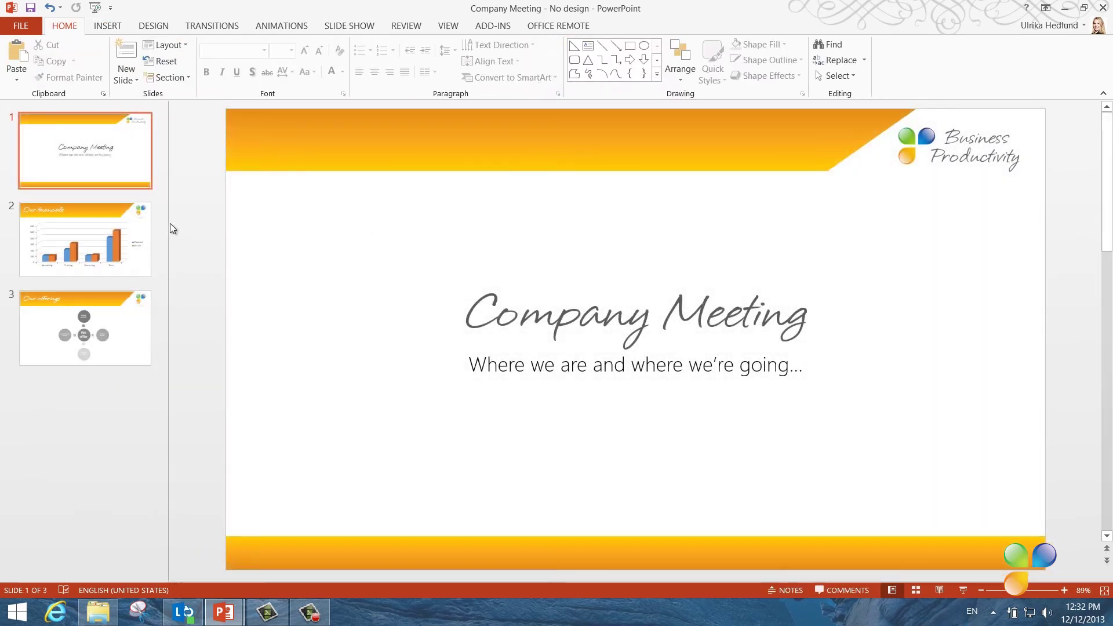
left_click(107, 242)
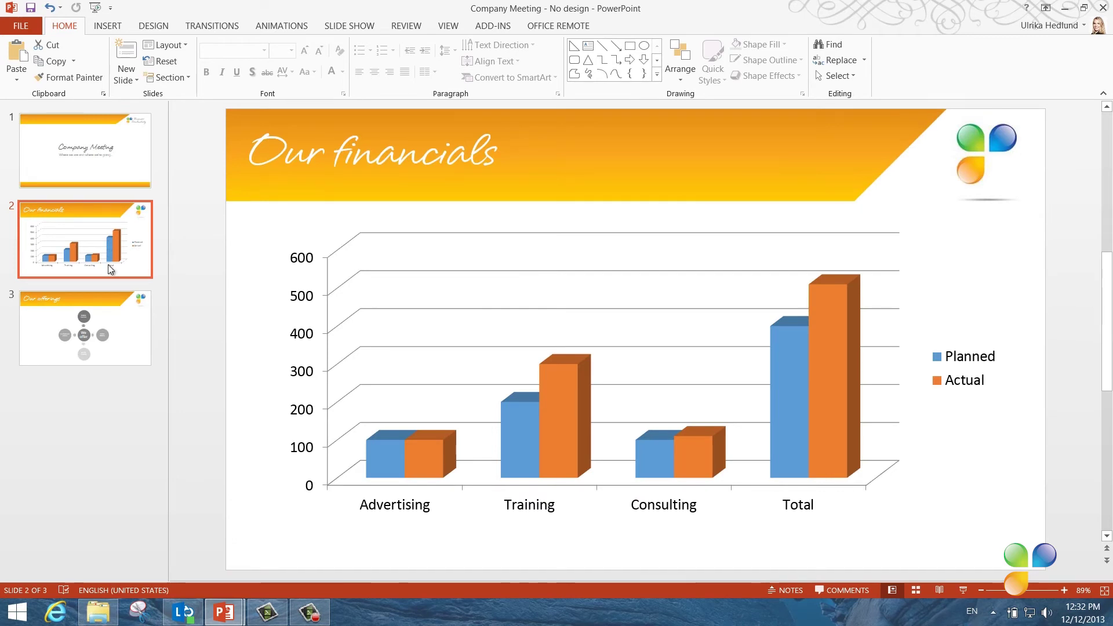
- Start a new custom theme colour set from the Design tab's Colors list
left_click(154, 26)
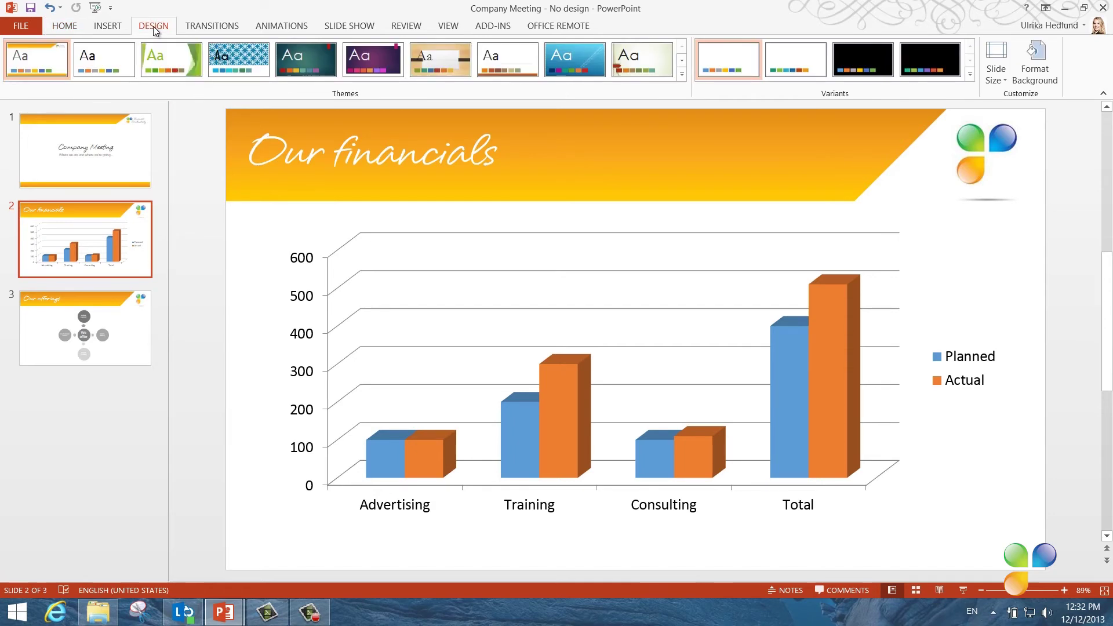
left_click(974, 79)
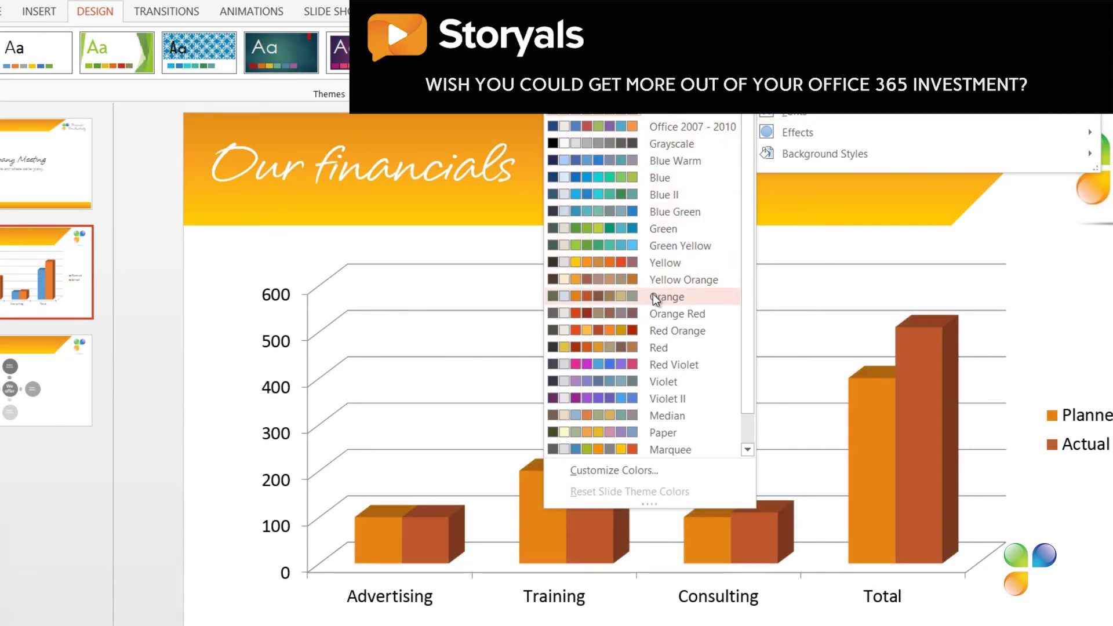
left_click(657, 470)
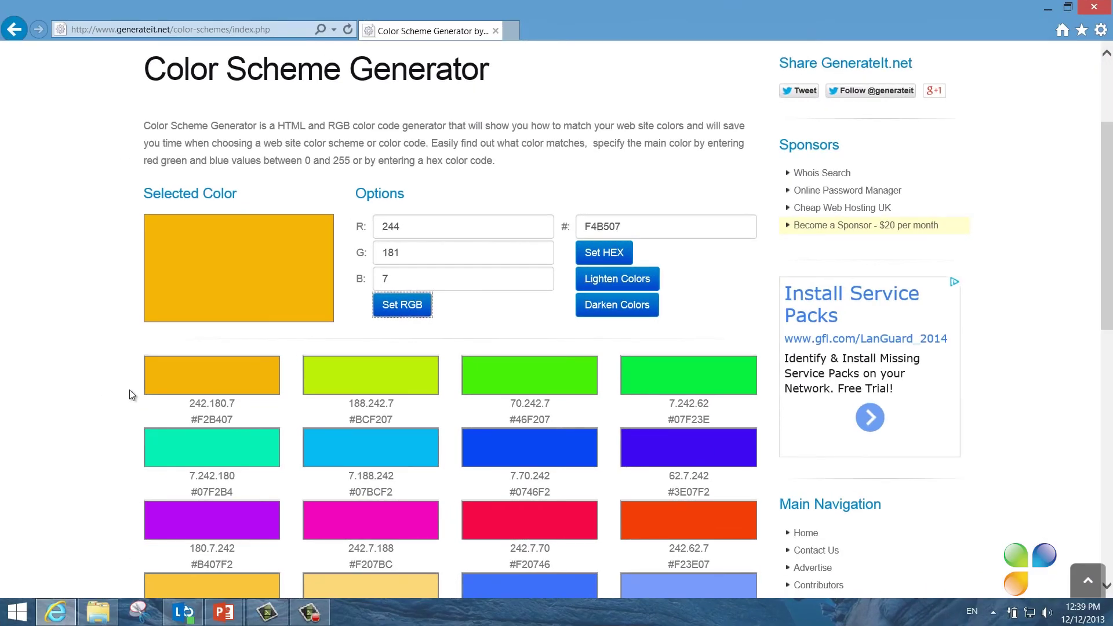
scroll(95, 408, "down", 2)
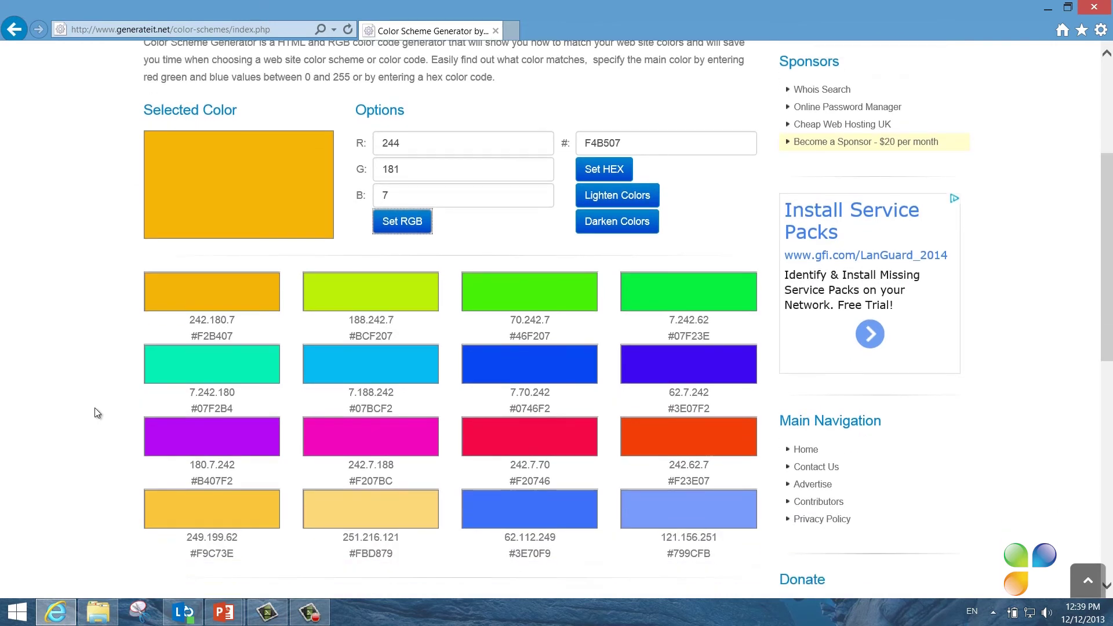
- Darken the orange base colour twice to C18F06 (193/143/6) in the Color Scheme Generator
left_click(625, 225)
left_click(625, 226)
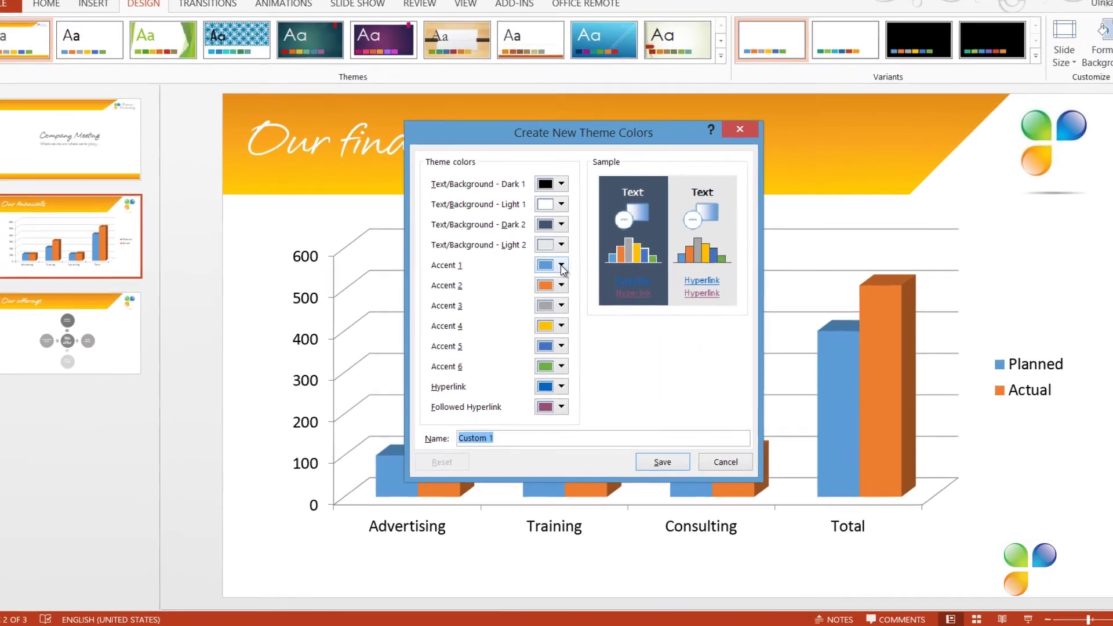
- Set Accent 1 to a custom colour by entering RGB values in More Colors
left_click(534, 265)
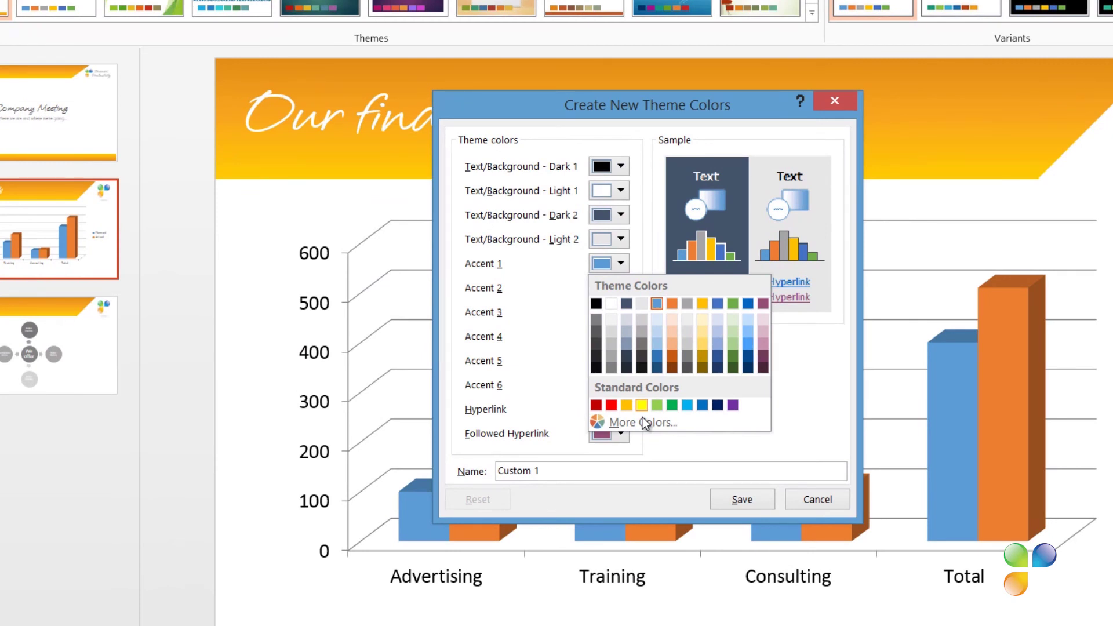
left_click(643, 418)
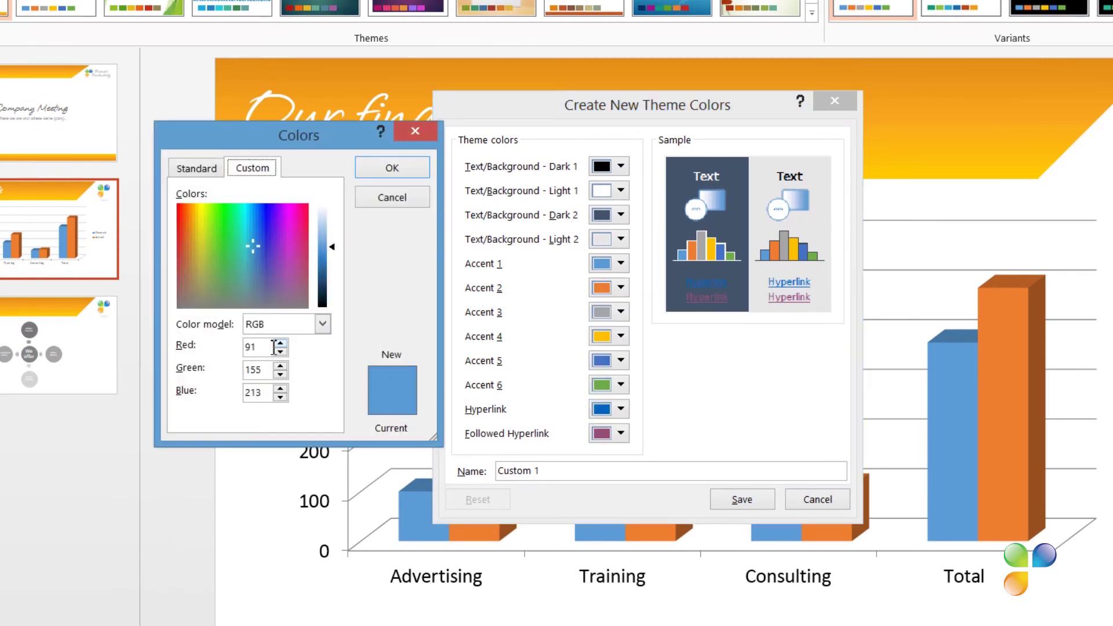
double_click(272, 347)
type("50")
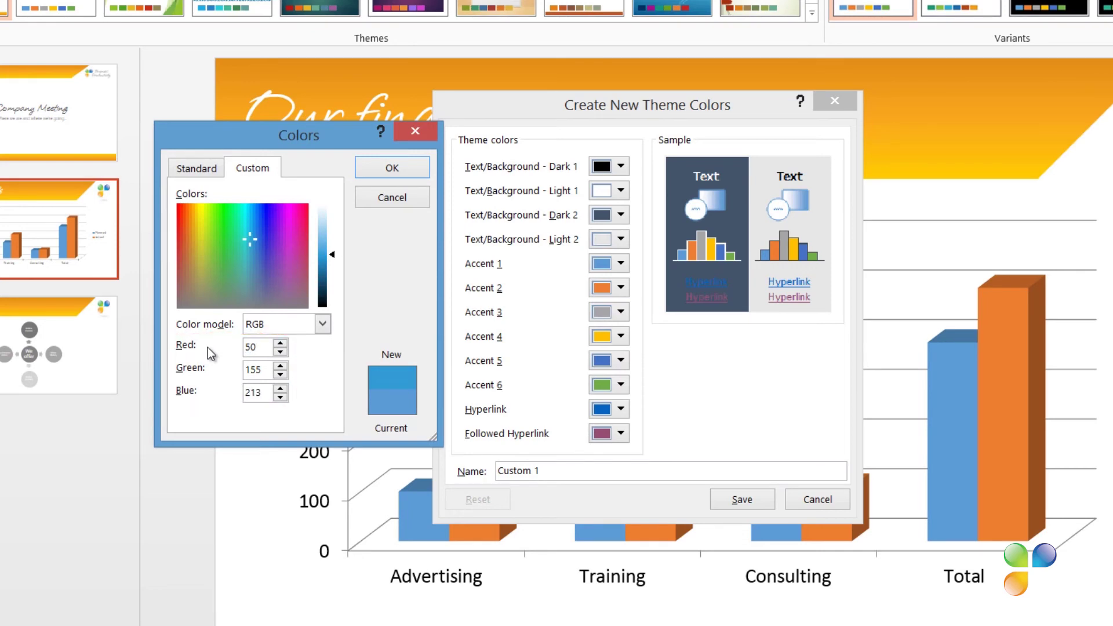
key("Tab")
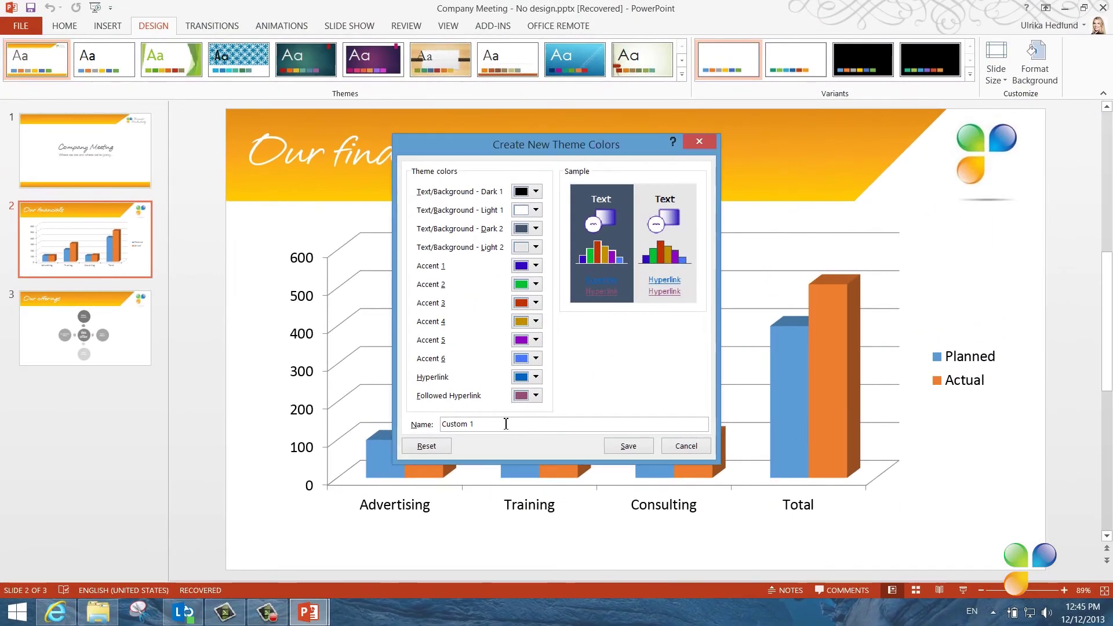
- Name the colour set Corporate Colors and save it
left_click_drag(506, 424, 437, 426)
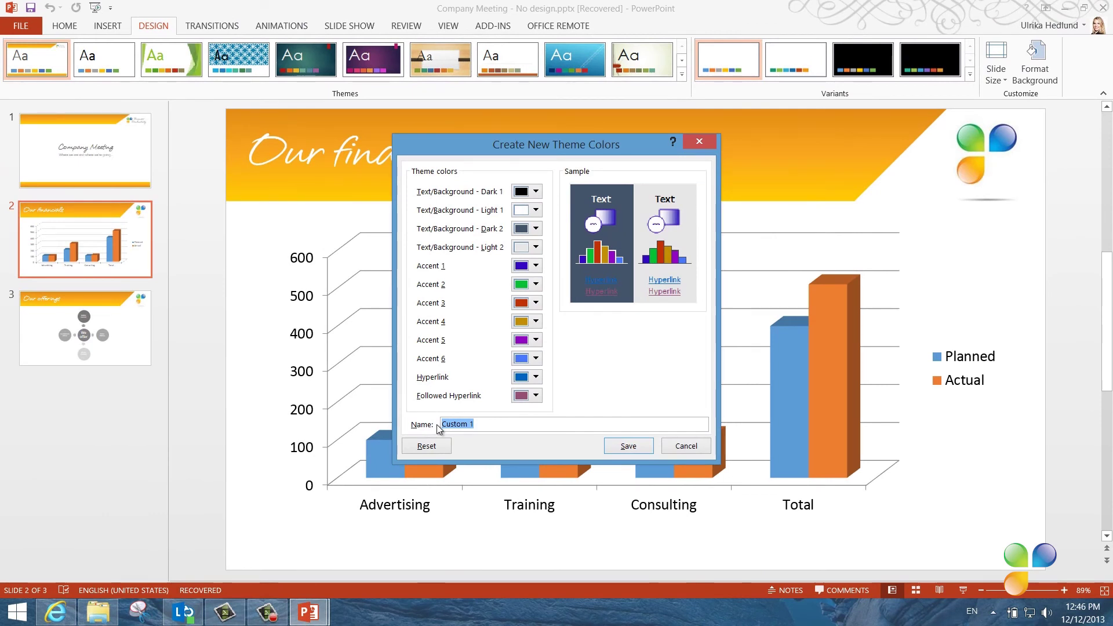
type("Corporate Colors")
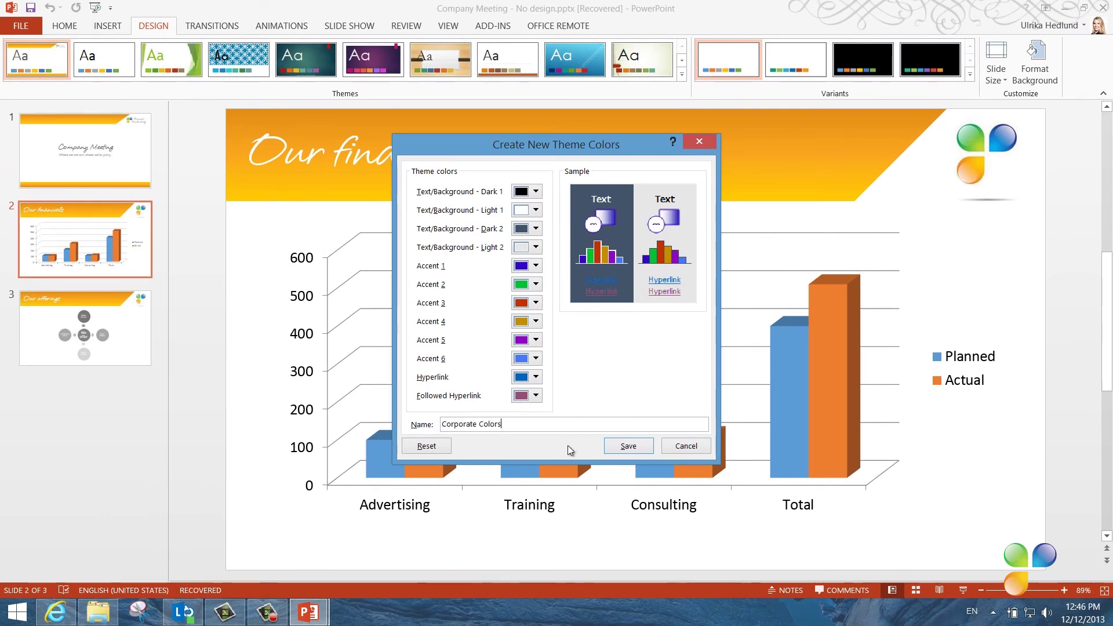
left_click(614, 447)
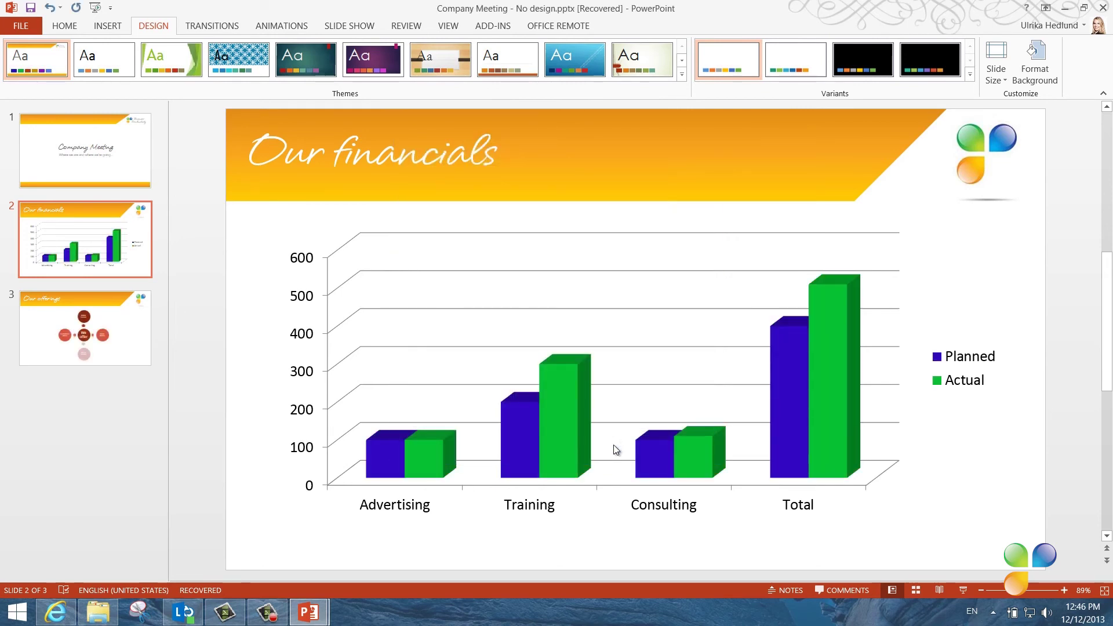
- Apply the Corporate Colors set to the slide master and return to normal view
left_click(449, 25)
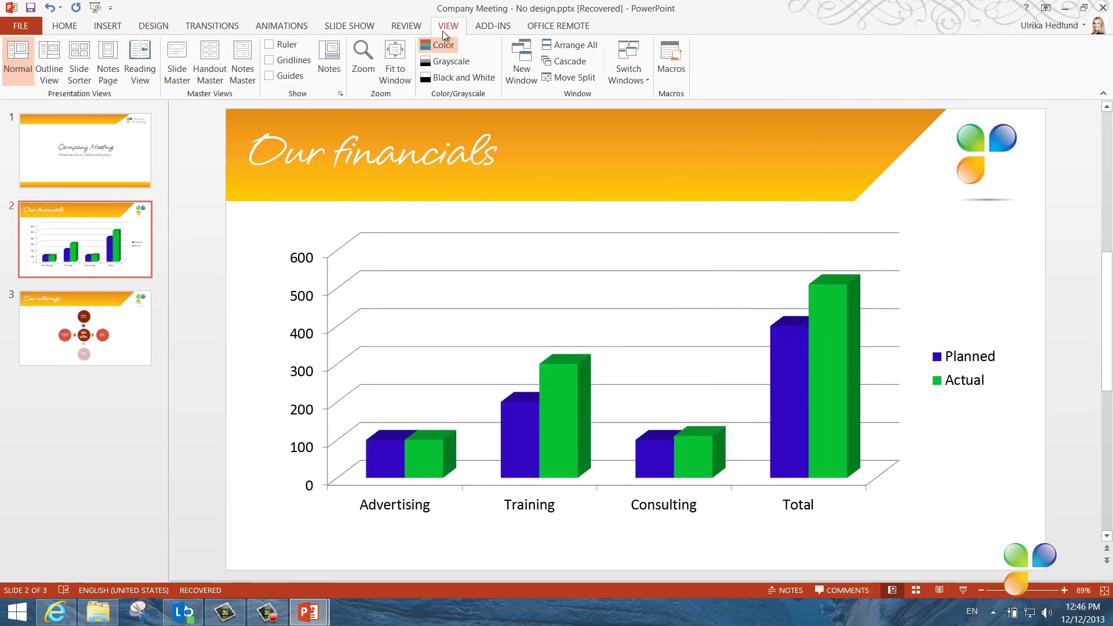
left_click(177, 69)
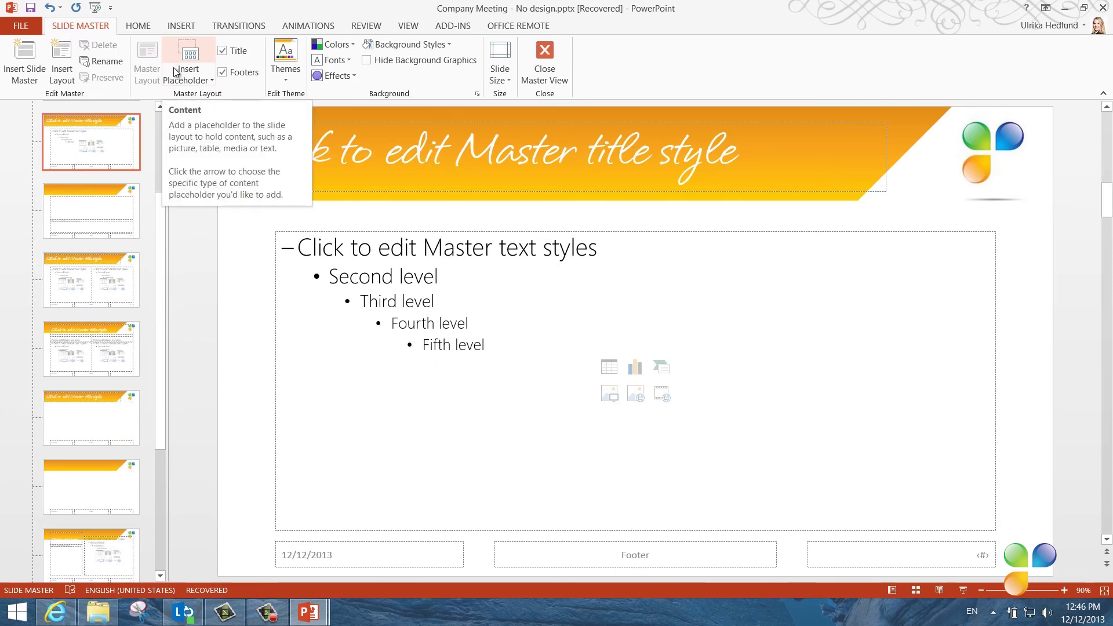
left_click(344, 58)
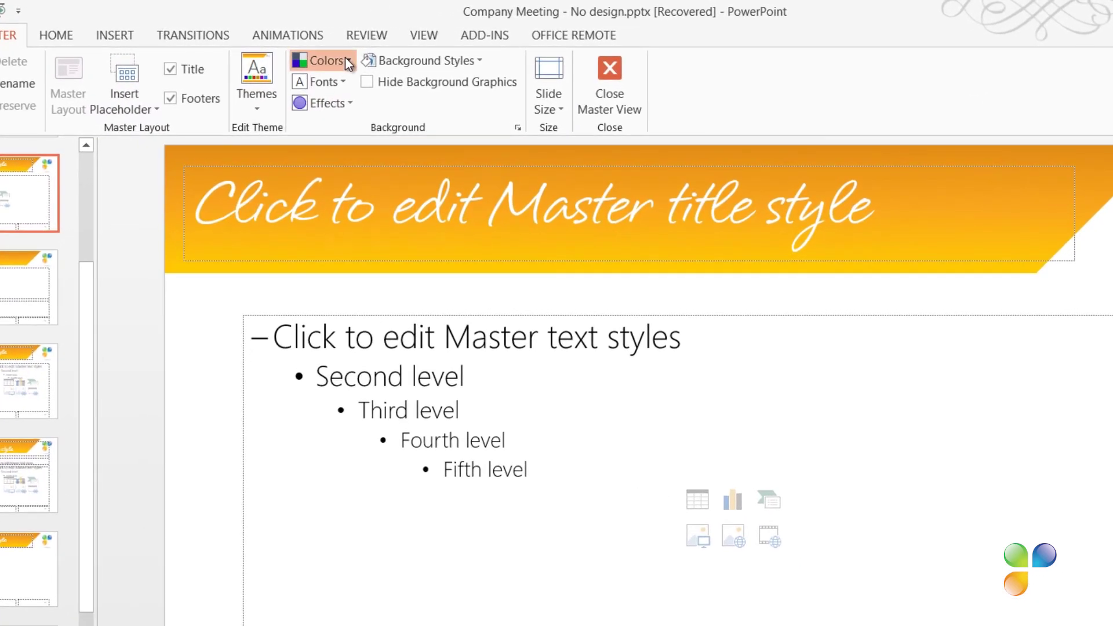
right_click(422, 104)
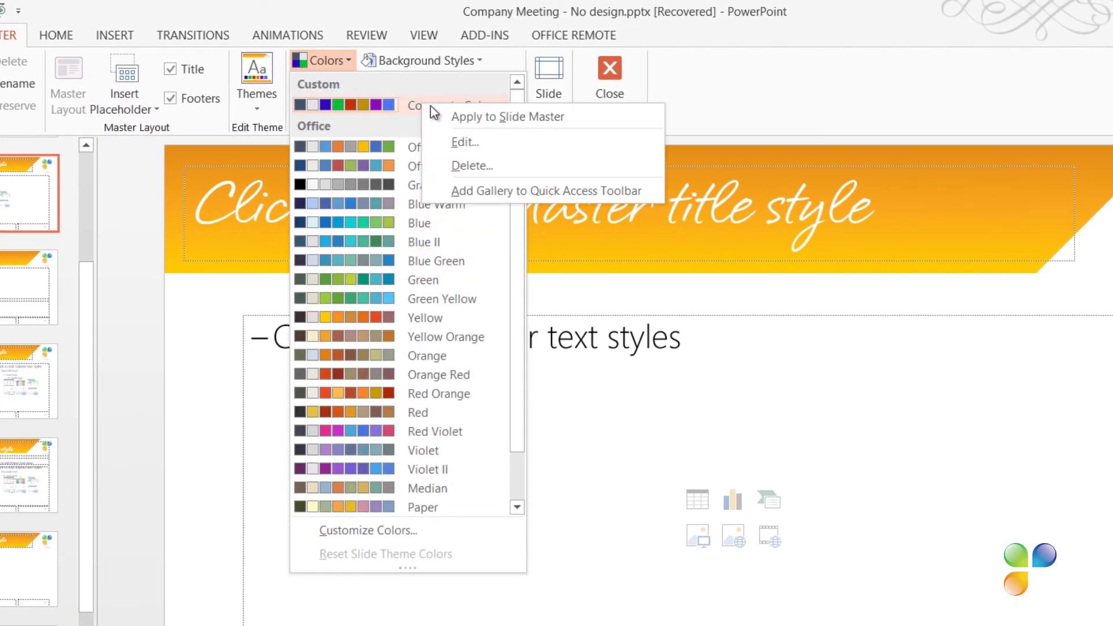
left_click(478, 120)
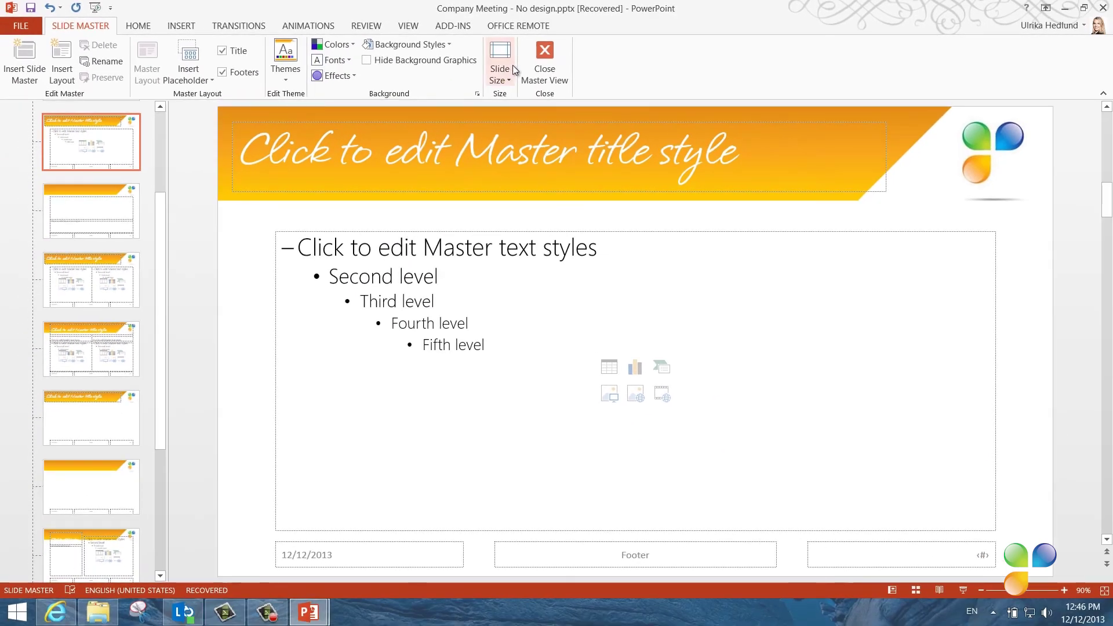
left_click(539, 64)
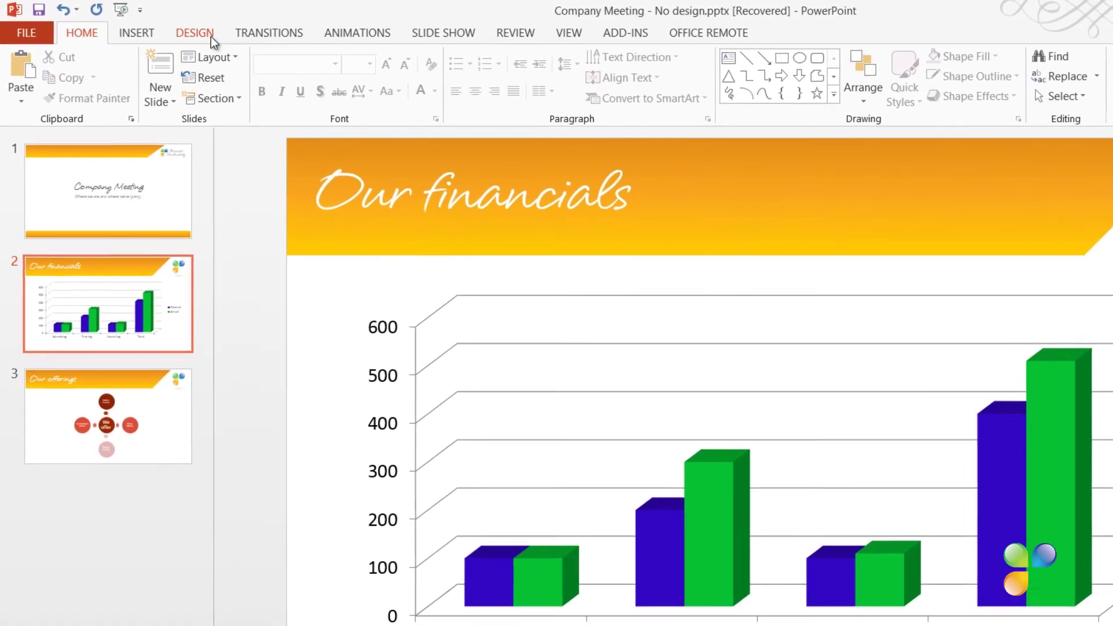
- Save the current design as a theme named Corporate Theme
left_click(206, 34)
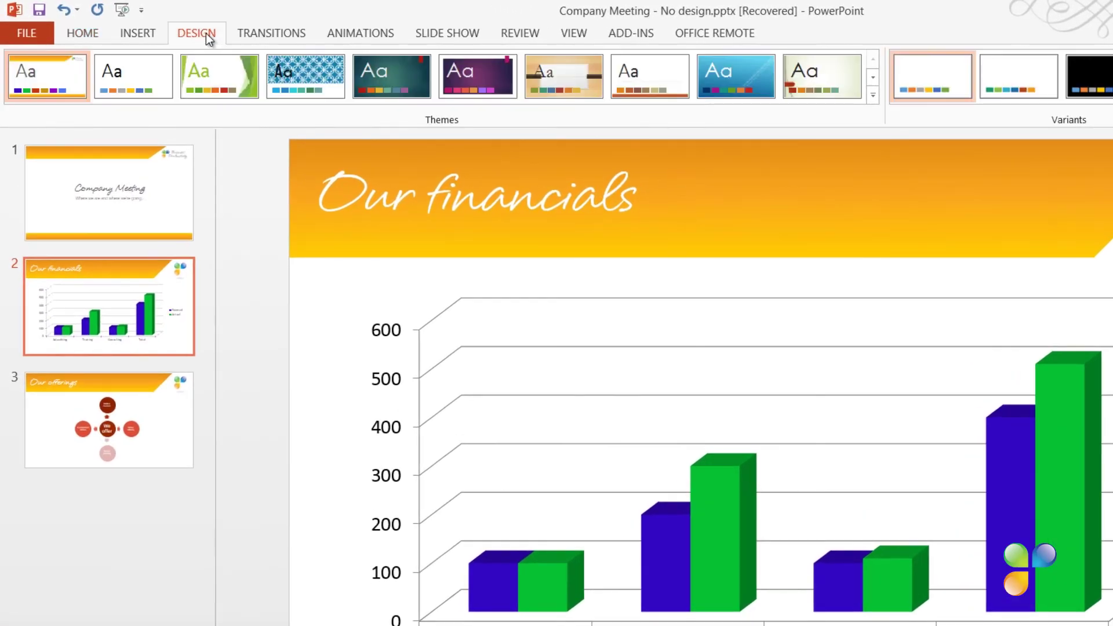
left_click(875, 97)
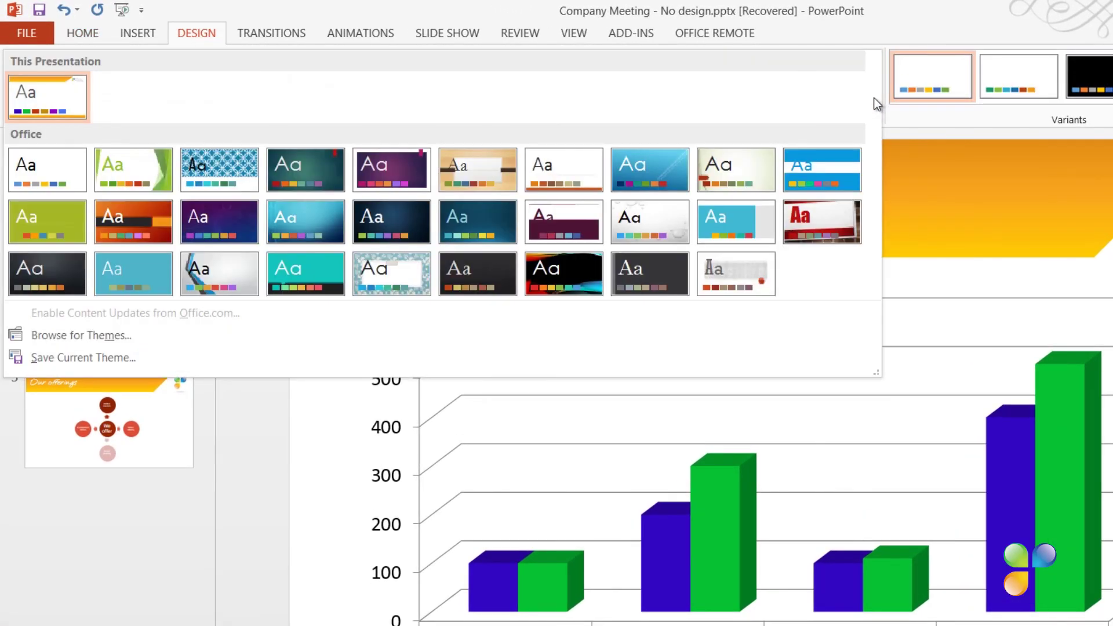
left_click(95, 360)
type("Corporate Theme")
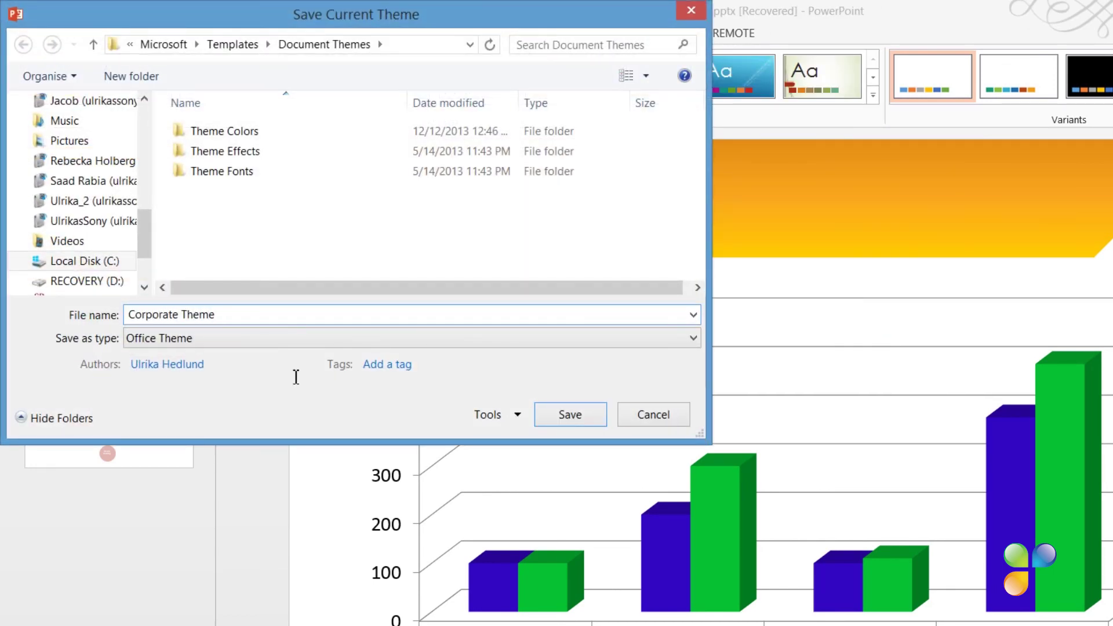
left_click(578, 415)
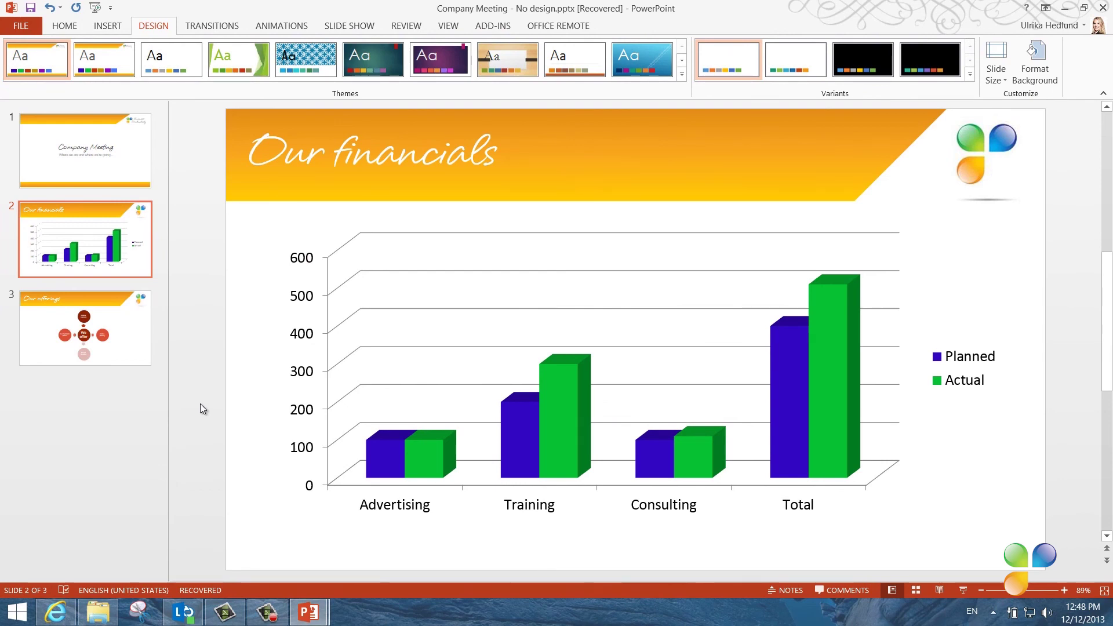
- Pin Corporate Theme in File > New > Custom > Document Themes
left_click(24, 27)
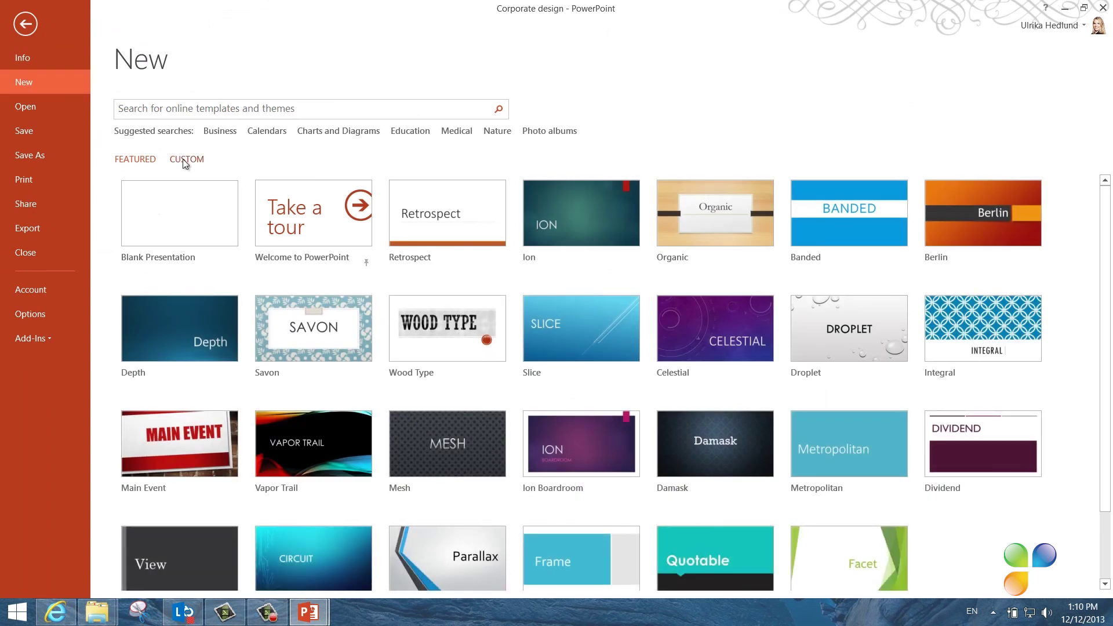
left_click(183, 159)
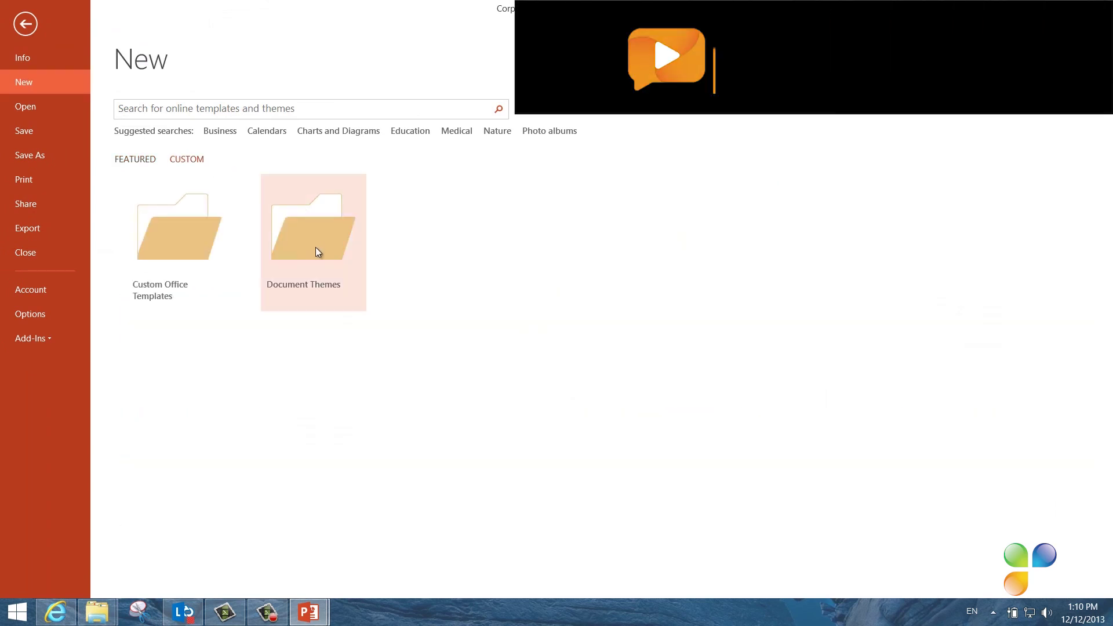
left_click(317, 250)
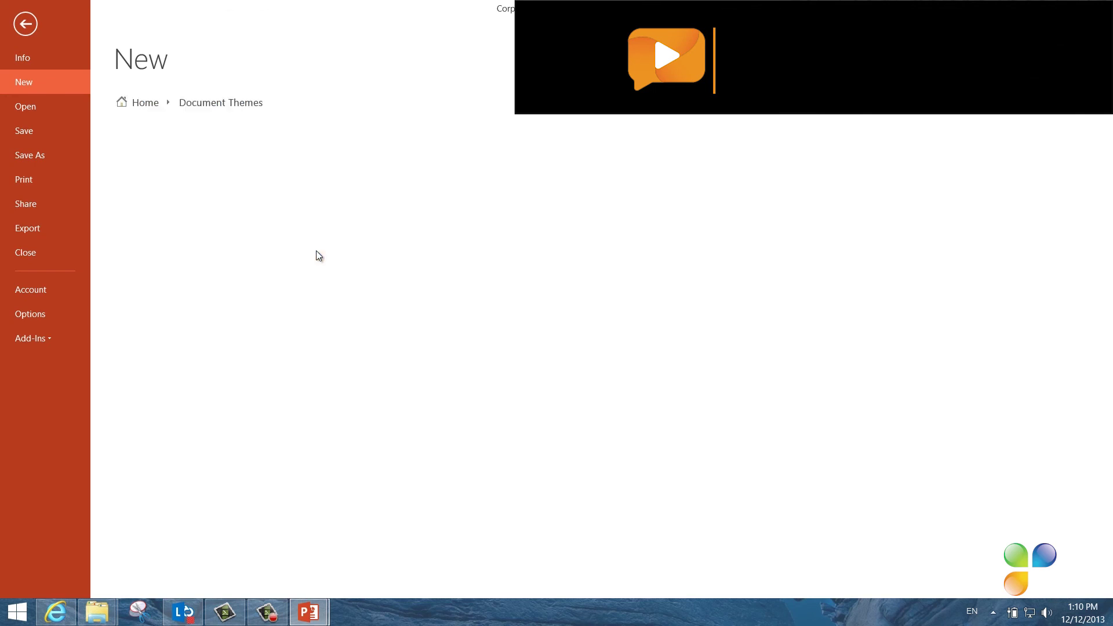
left_click(355, 329)
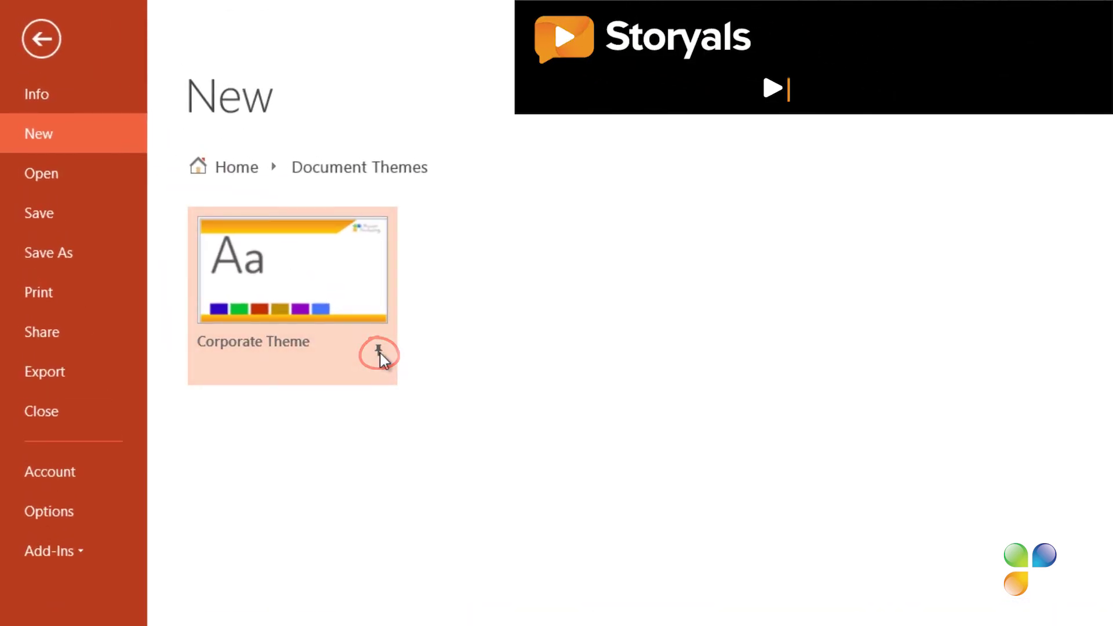